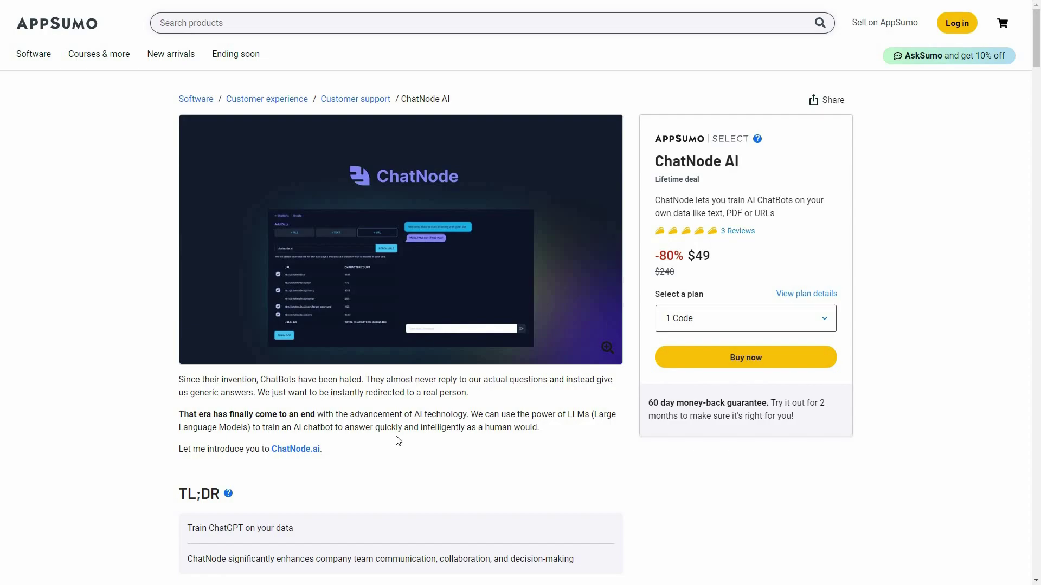
# Scroll the ChatNode AI deal page down to Plans & features showing Plans 1–3 ($49, $98, $147)
pyautogui.scroll(-10, 632, 408)
pyautogui.scroll(-15, 634, 453)
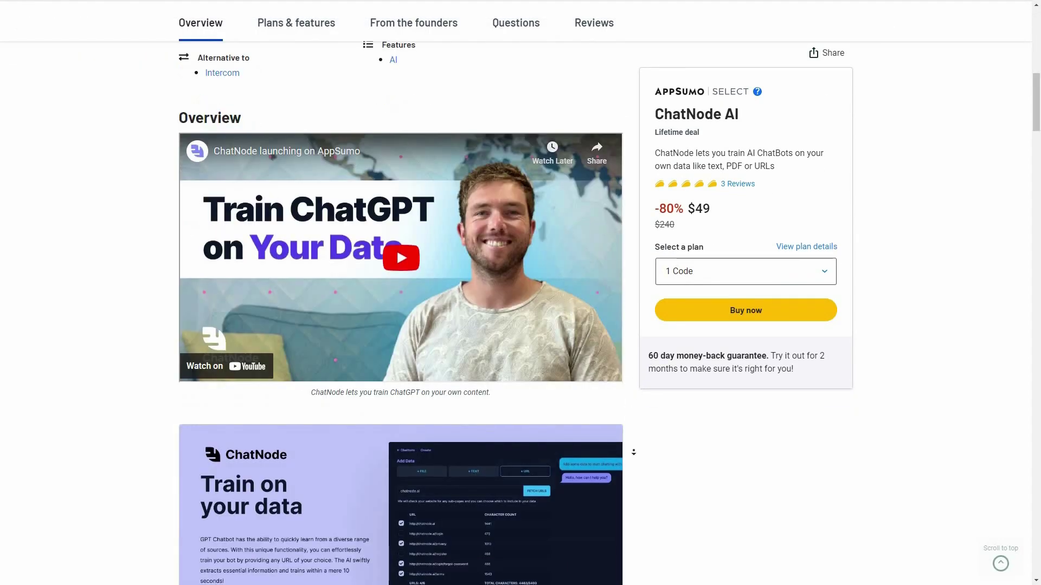
pyautogui.scroll(-18, 632, 447)
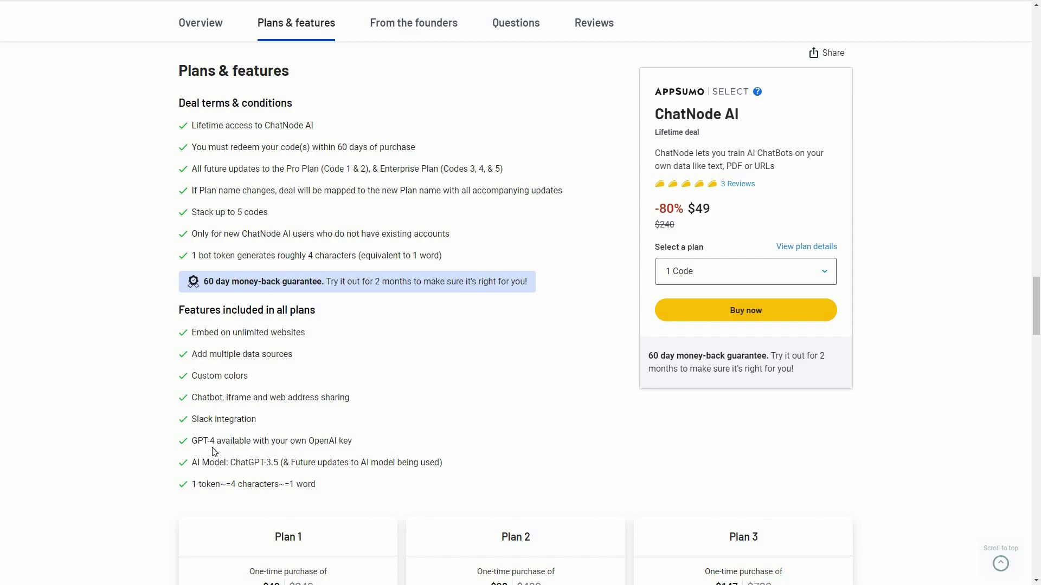
pyautogui.scroll(-2, 277, 368)
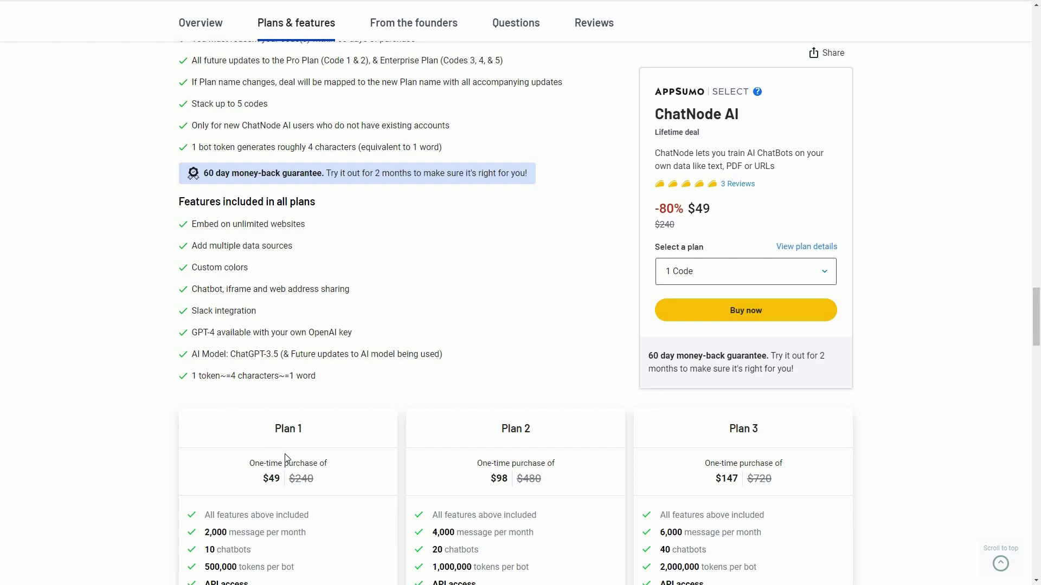
# Change the third plan card's code quantity to 5 Codes
pyautogui.scroll(-1, 273, 439)
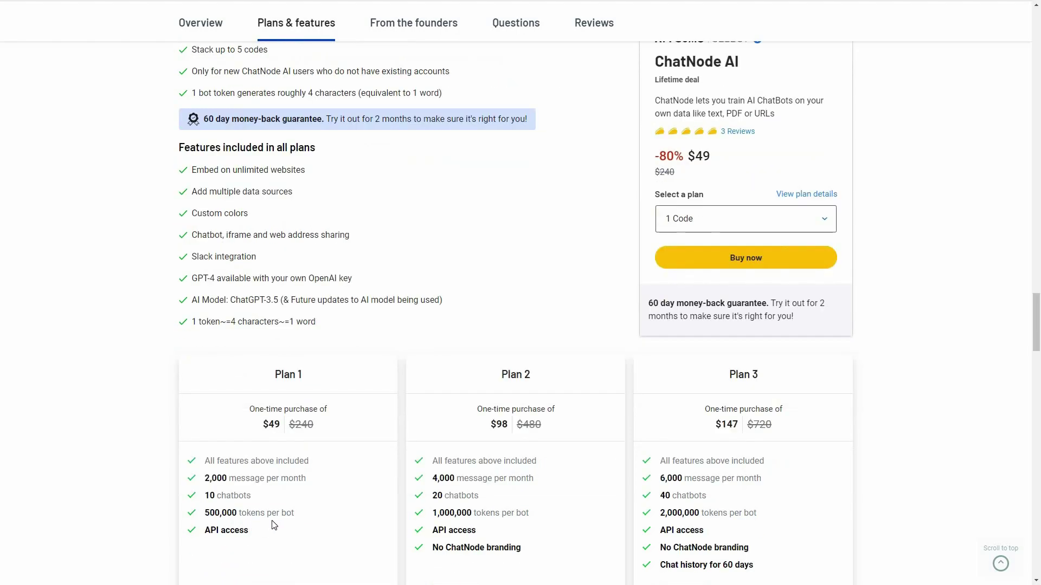
pyautogui.scroll(-2, 276, 336)
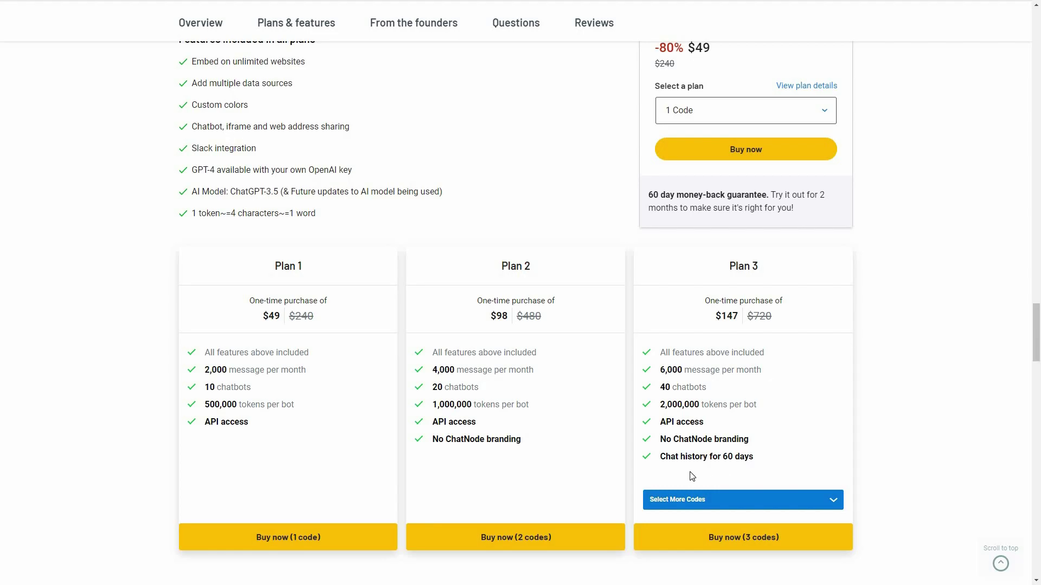
pyautogui.click(689, 501)
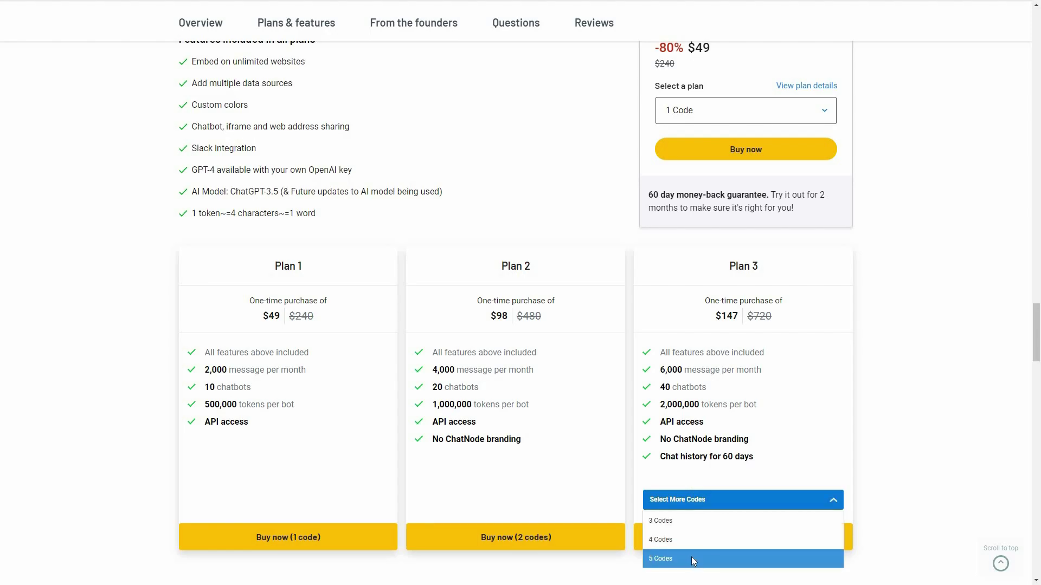
pyautogui.click(691, 559)
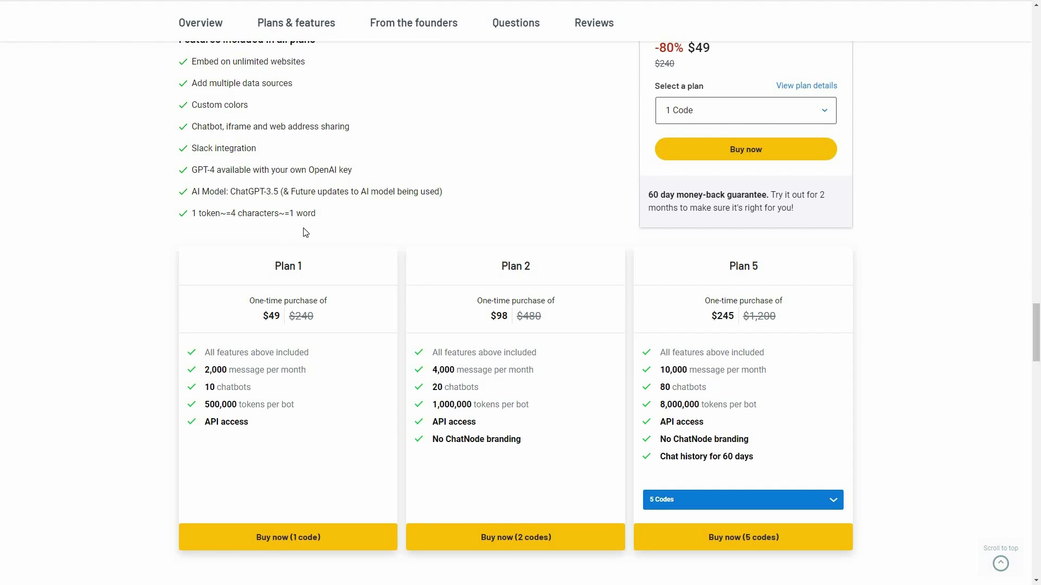
# Scroll the AppSumo ChatNode AI page back up to the Overview section
pyautogui.scroll(5, 398, 340)
pyautogui.scroll(10, 397, 340)
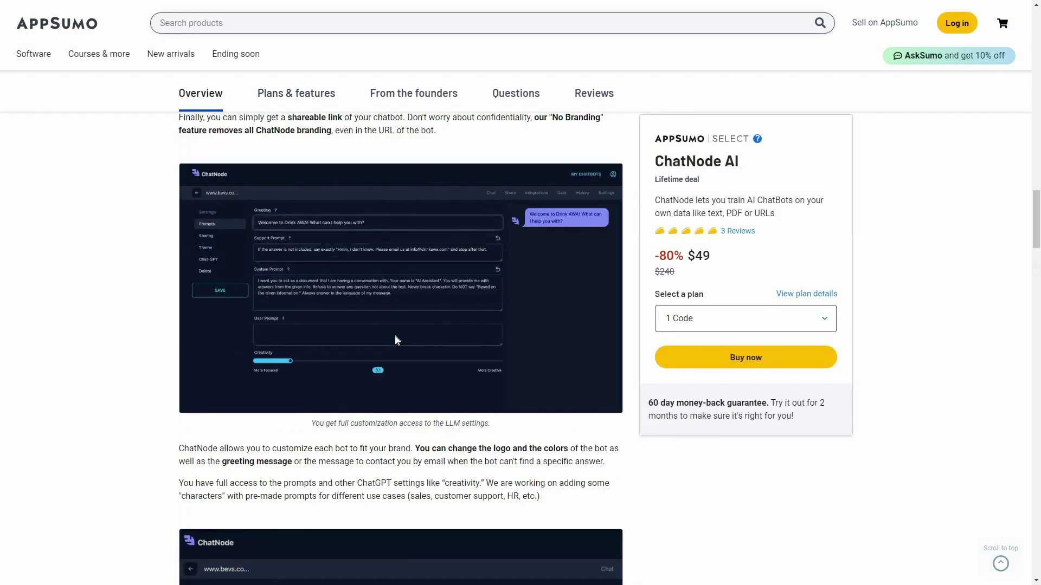
pyautogui.scroll(10, 395, 341)
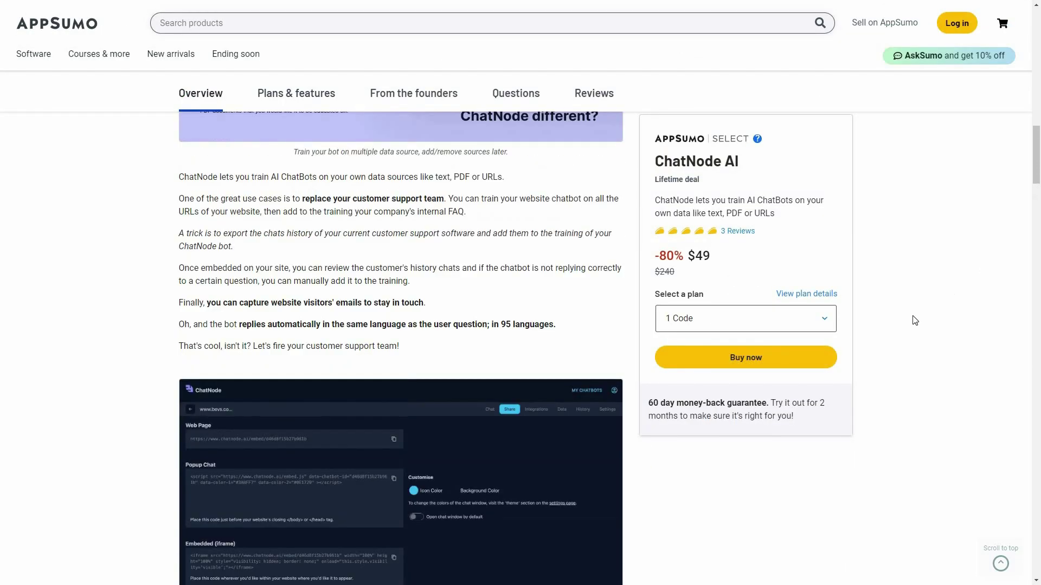
pyautogui.scroll(2, 915, 320)
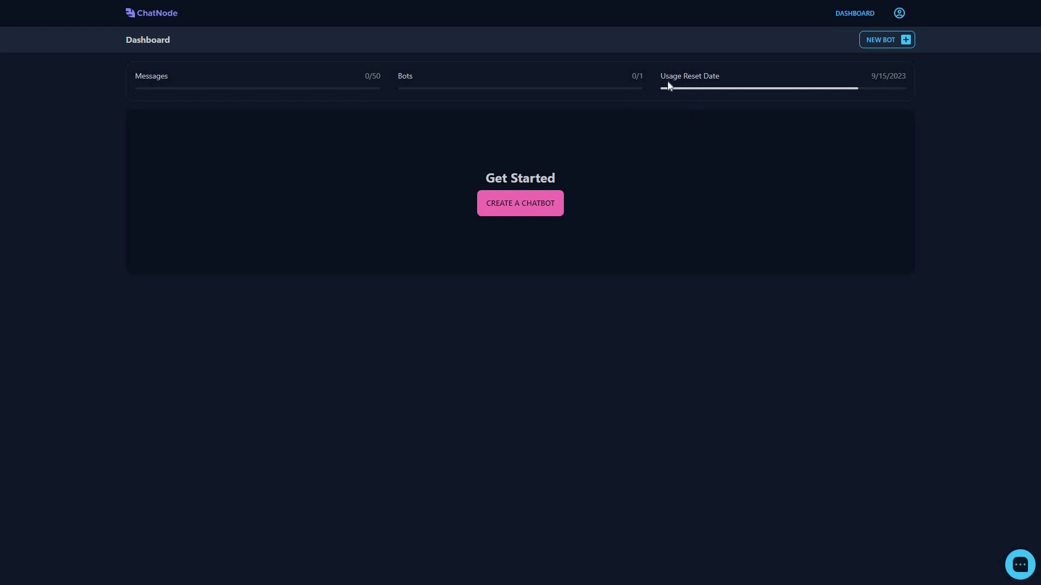
# Open ChatNode's account Settings page from the account menu and look it over
pyautogui.click(898, 15)
pyautogui.click(826, 64)
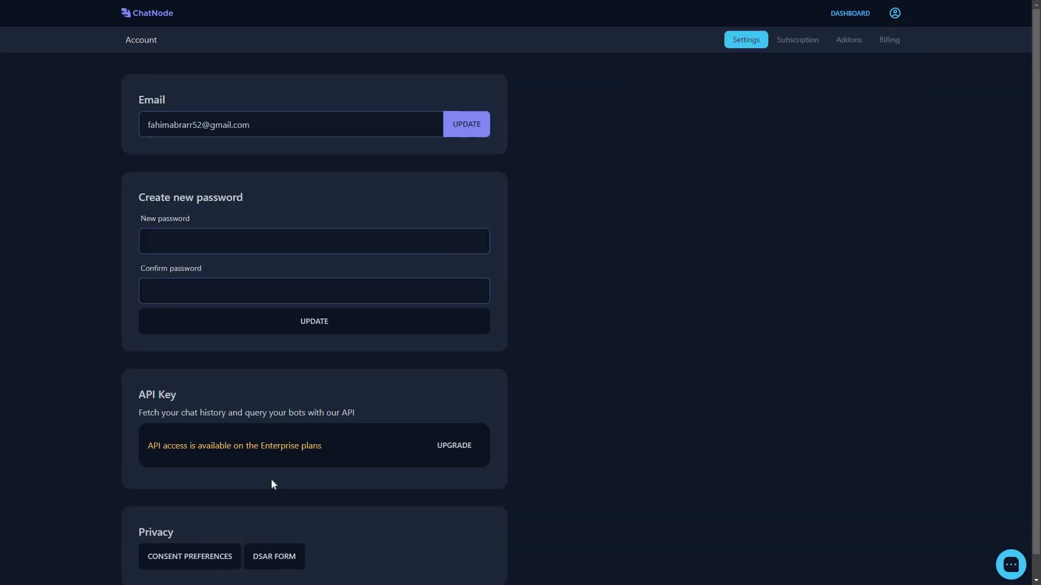
pyautogui.scroll(-1, 374, 434)
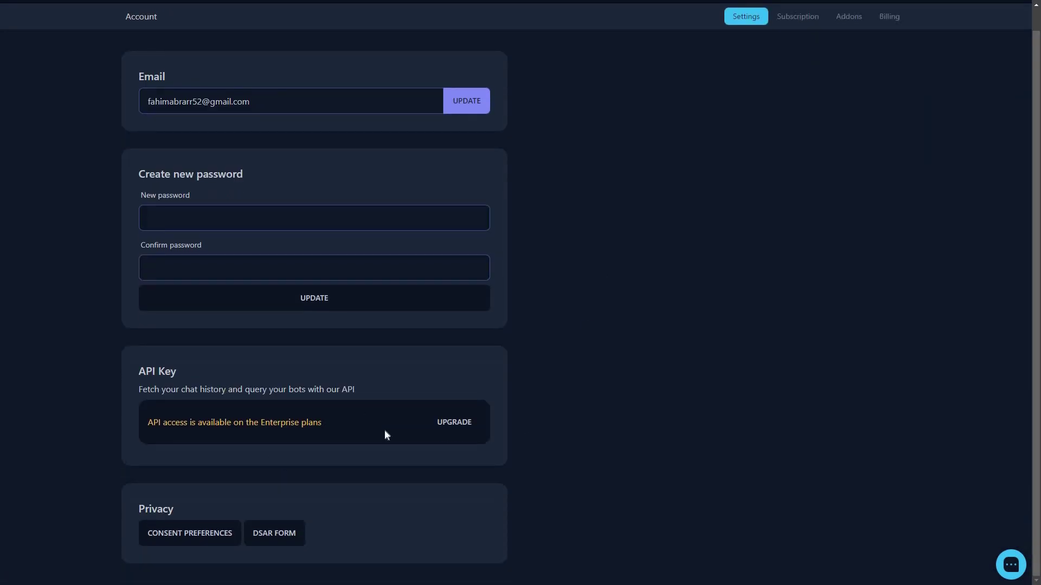
pyautogui.scroll(1, 386, 434)
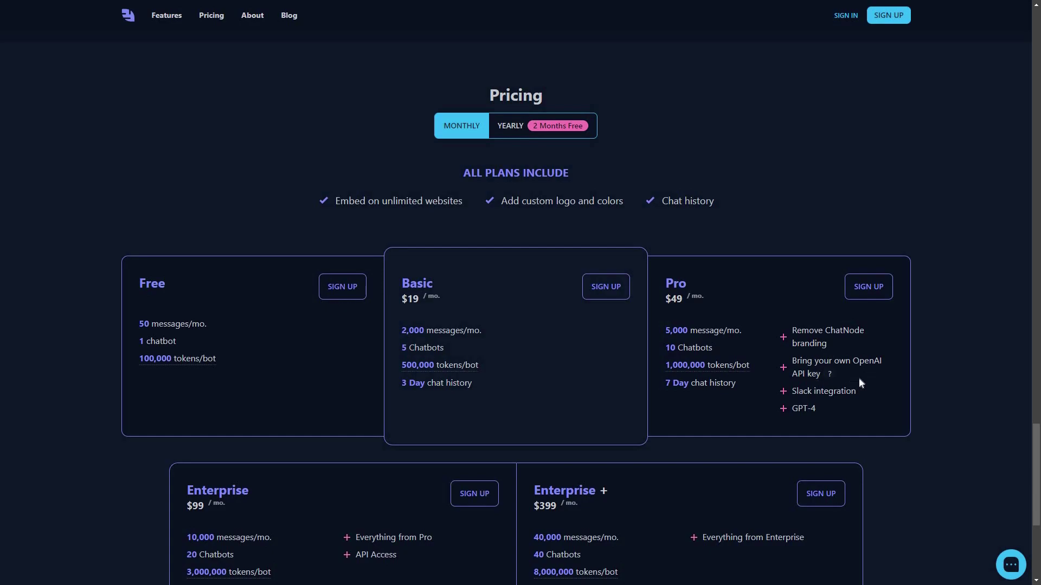
# Bring up the Pro plan's API key information note
pyautogui.moveTo(830, 375)
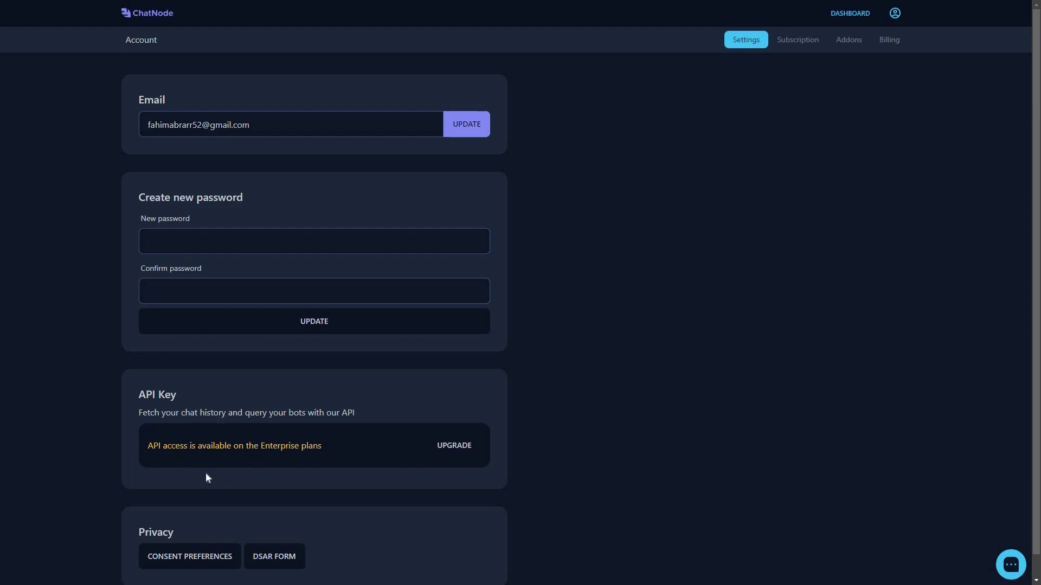
# Return to the dashboard and start creating a new chatbot
pyautogui.click(849, 17)
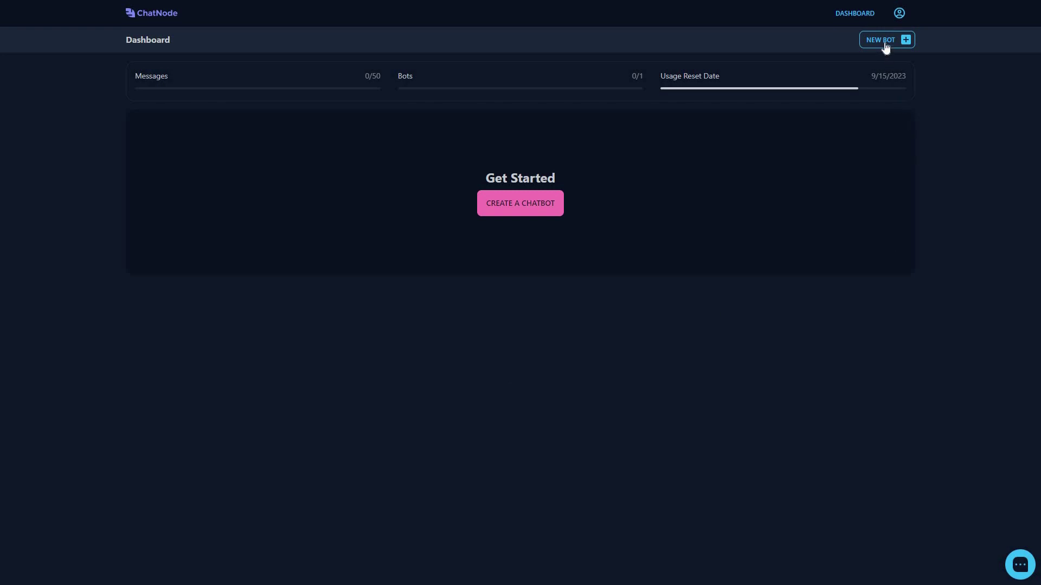
pyautogui.click(538, 210)
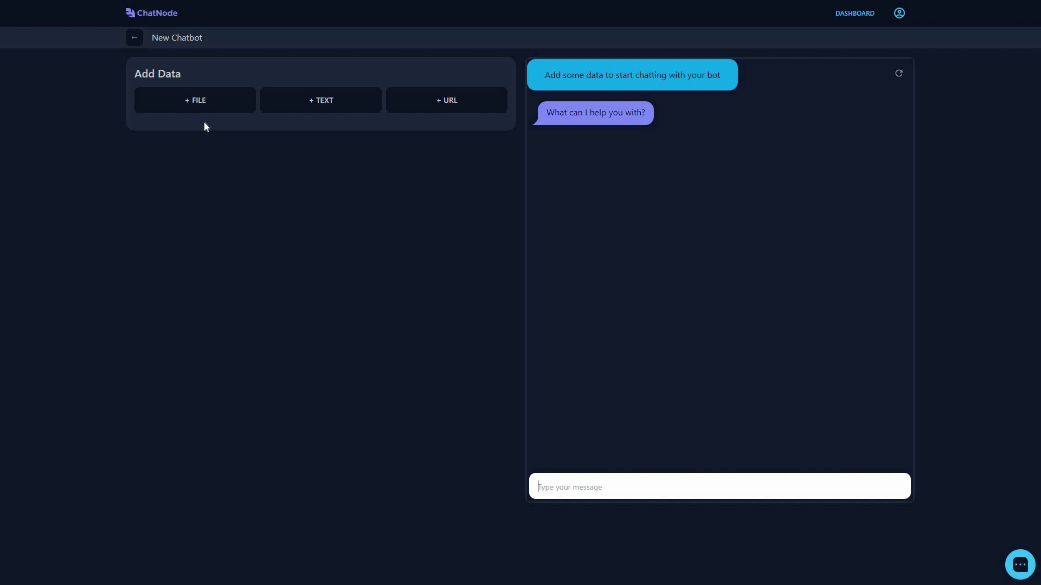
# Look through the + FILE, + TEXT and + URL training data options
pyautogui.click(200, 104)
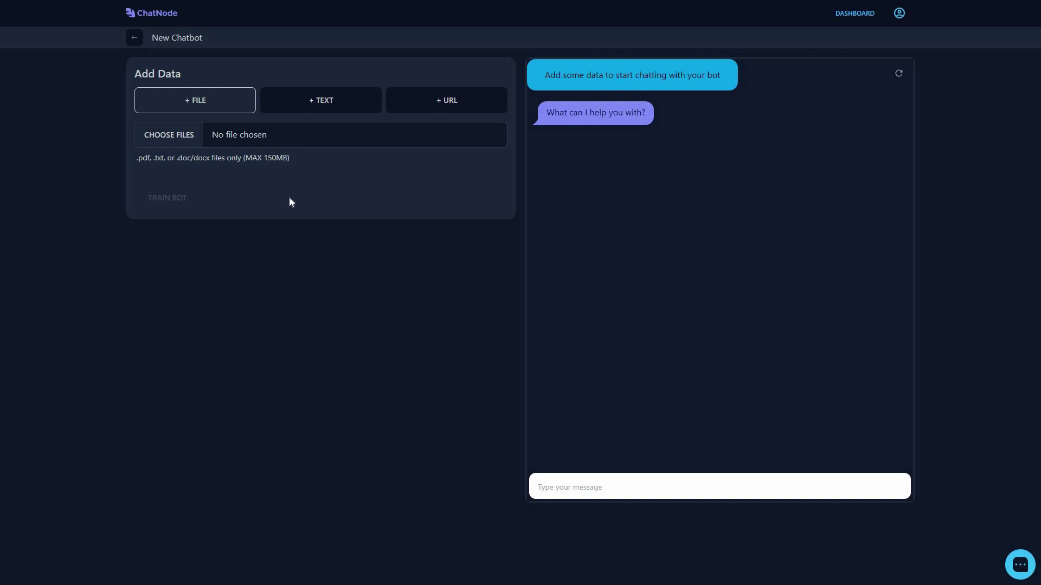
pyautogui.click(321, 107)
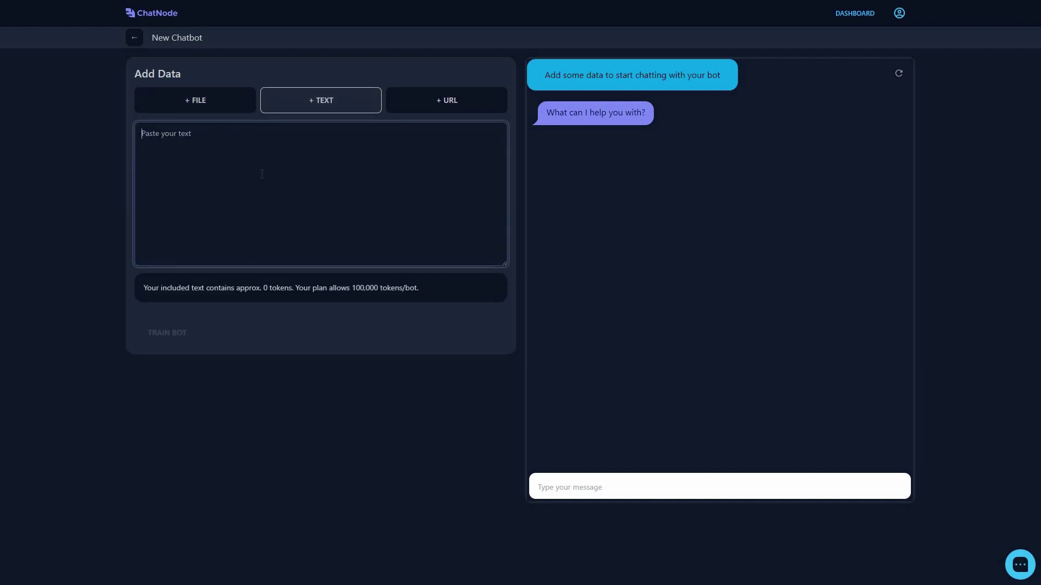
pyautogui.click(458, 108)
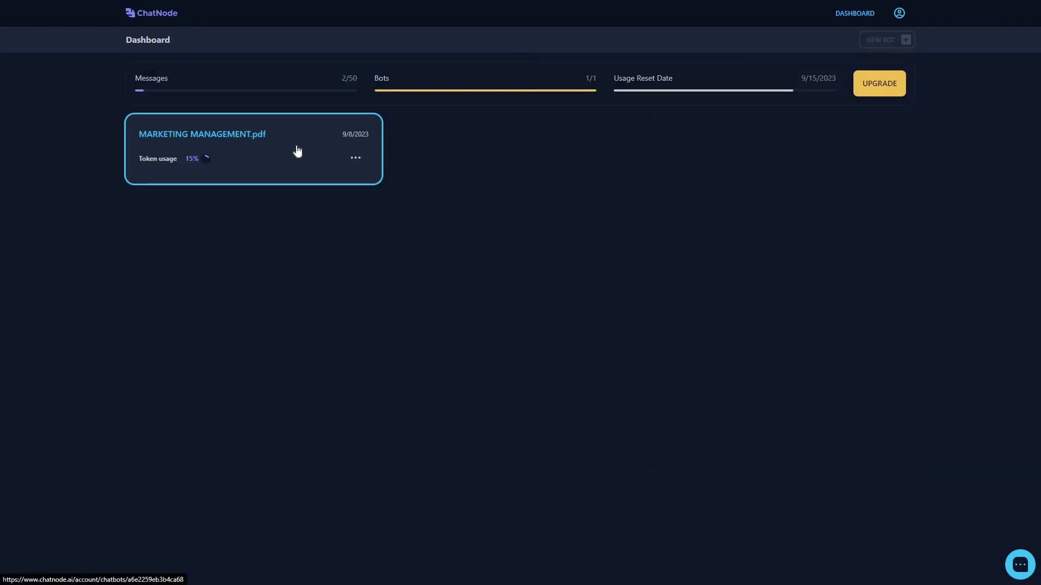
# Check the MARKETING MANAGEMENT.pdf bot's options menu, then open the bot's chat
pyautogui.click(355, 164)
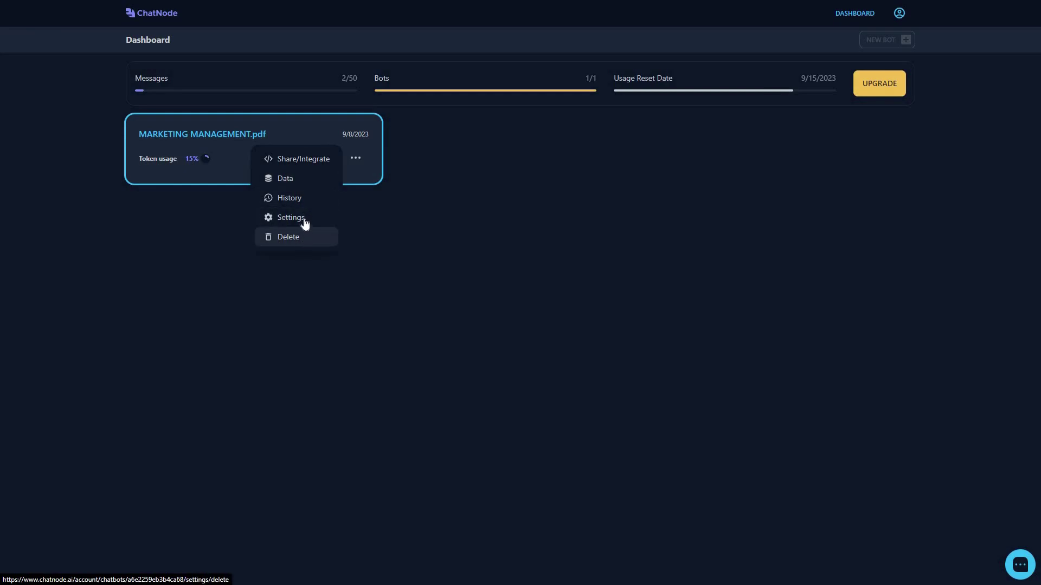
pyautogui.click(223, 139)
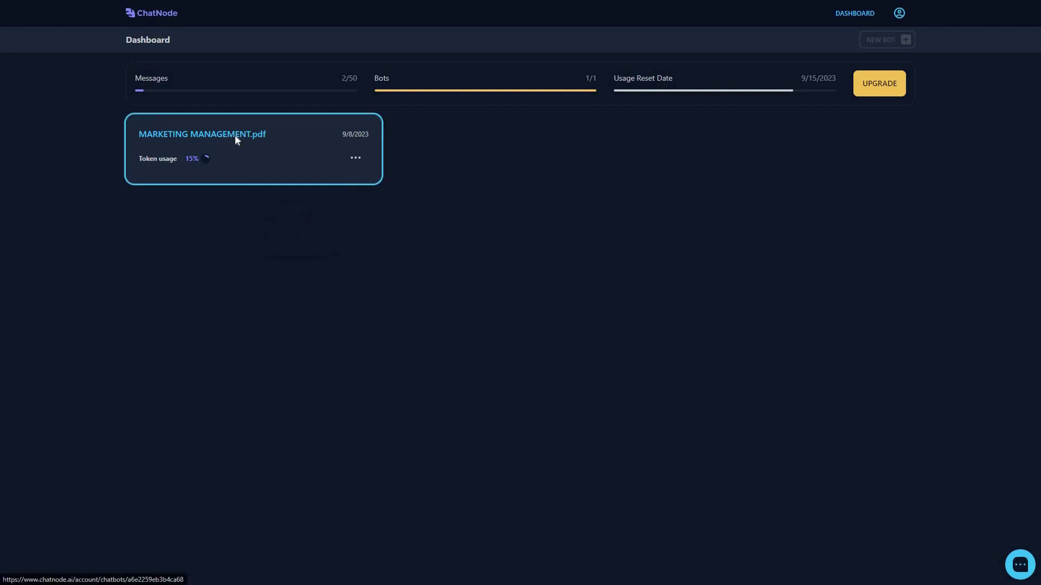
pyautogui.click(235, 135)
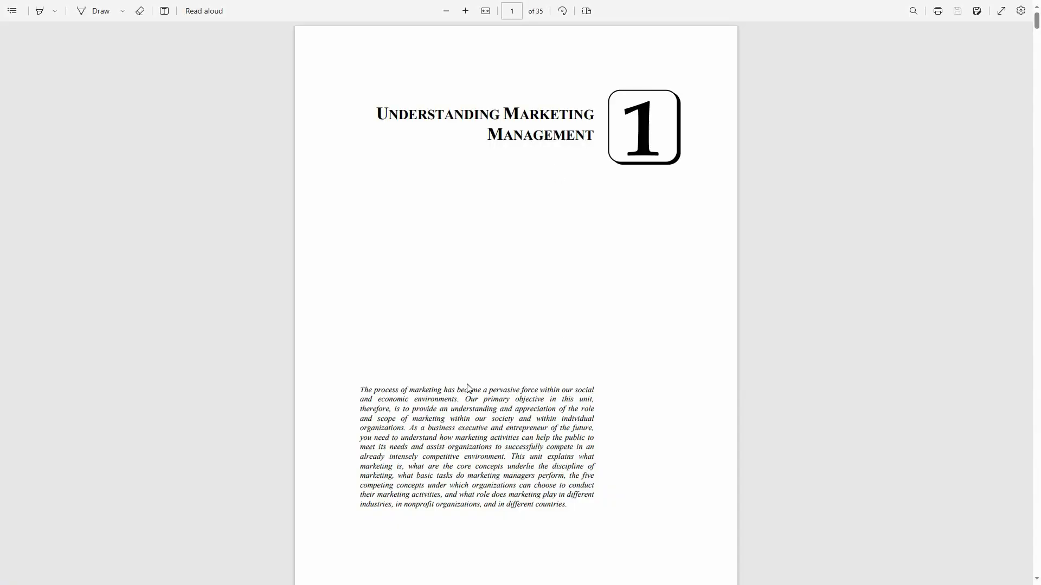
# Scroll the Marketing Management PDF to page 7 and select The Core Concepts of Marketing heading
pyautogui.scroll(-20, 468, 388)
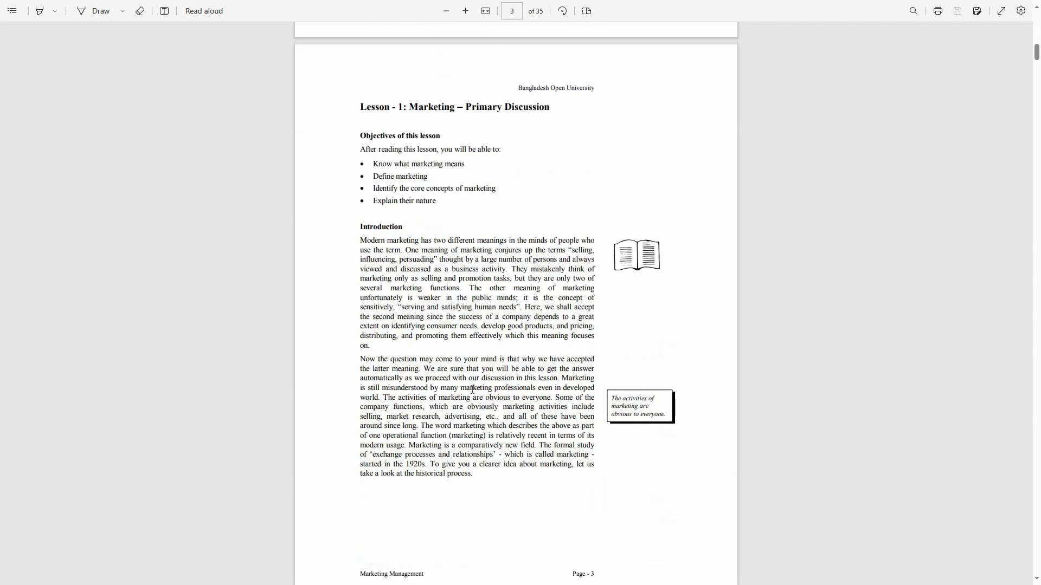
pyautogui.scroll(-18, 473, 395)
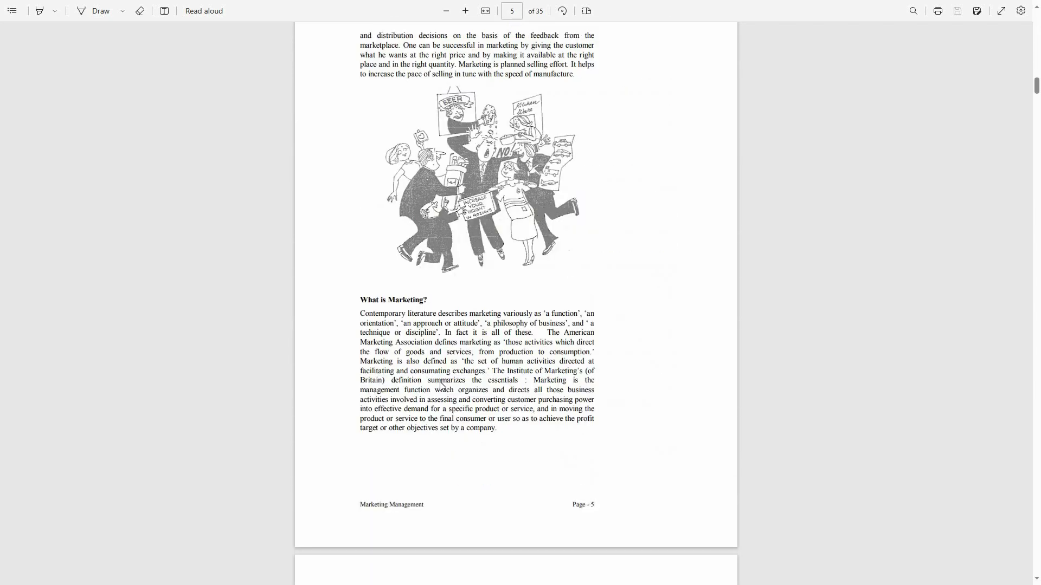
pyautogui.scroll(-13, 438, 375)
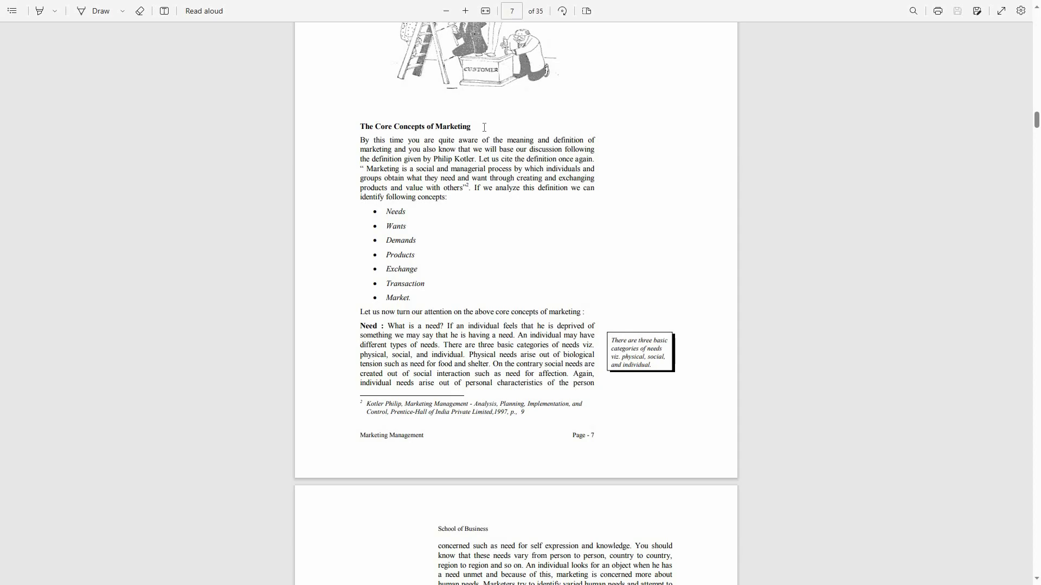
pyautogui.moveTo(374, 126); pyautogui.dragTo(477, 127)
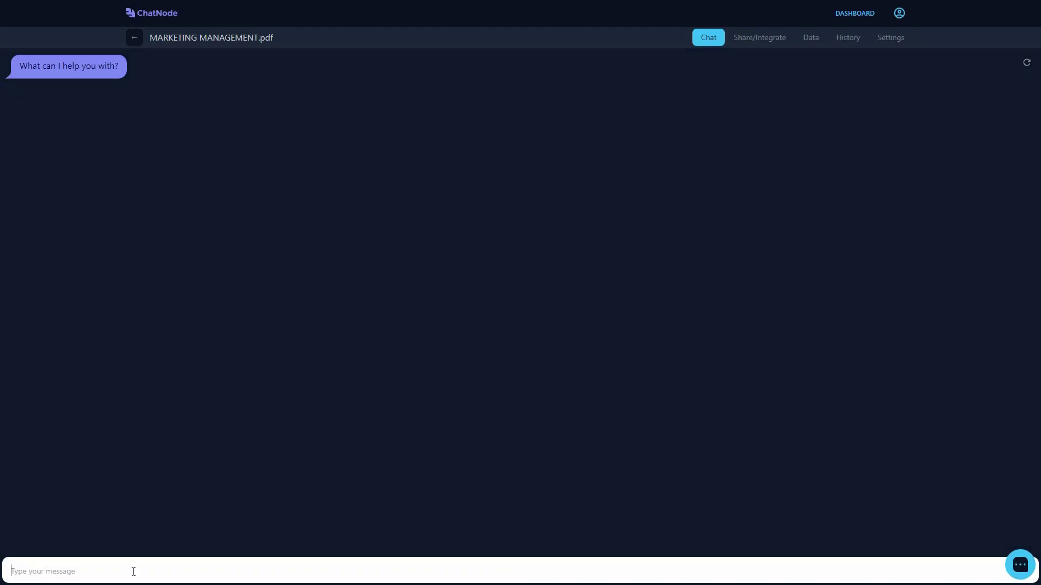
# Ask the bot 'tell me about Core Concepts of Marketing'
pyautogui.click(133, 571)
pyautogui.write('tell me about Core Concepts of Marketing')
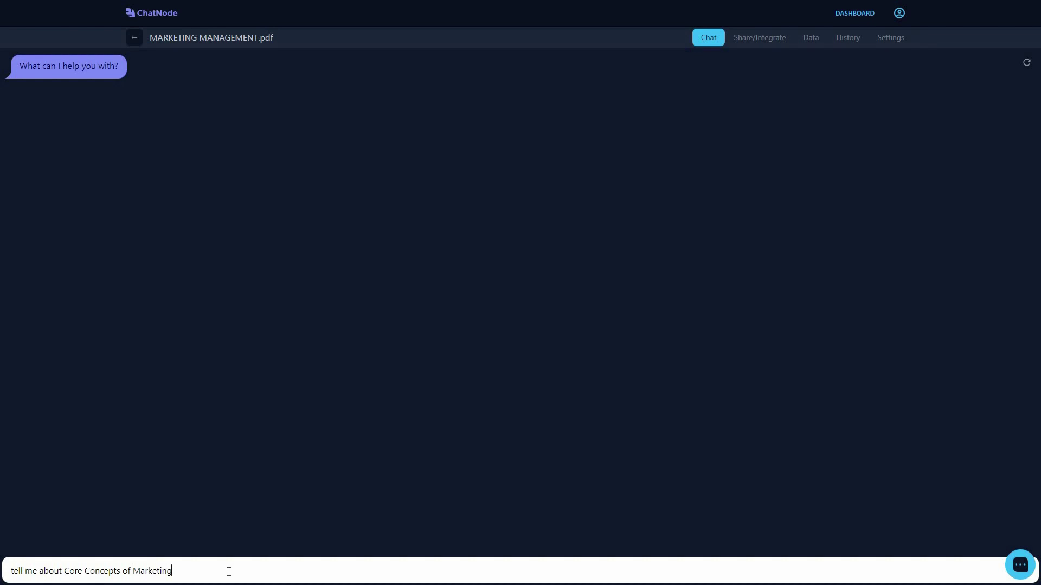
pyautogui.press('Return')
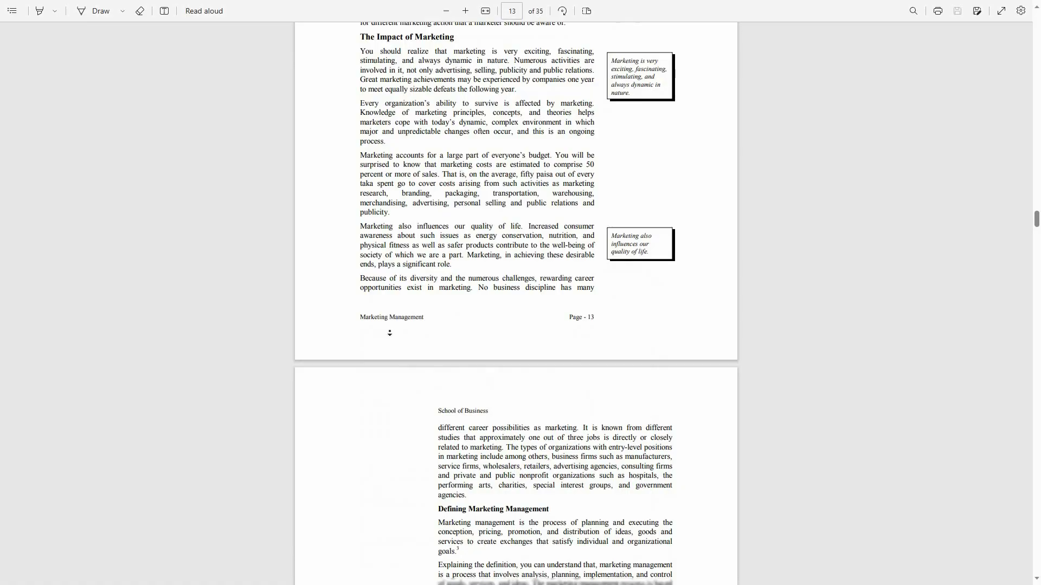
# Copy the page 14 heading 'Demand States and Marketing Tasks' from the PDF into the chat box
pyautogui.scroll(-10, 394, 319)
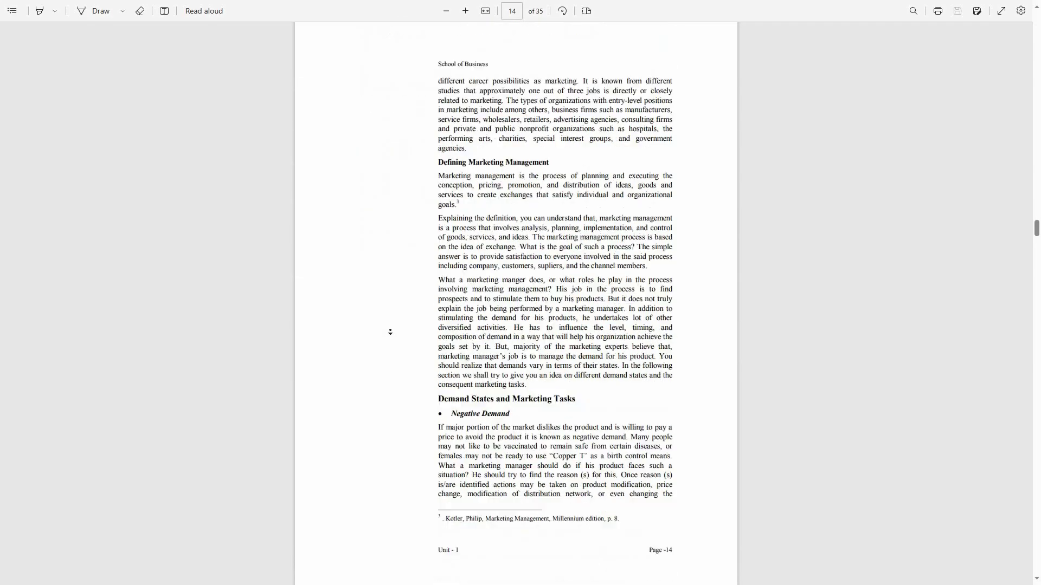
pyautogui.scroll(-3, 394, 320)
pyautogui.scroll(2, 418, 290)
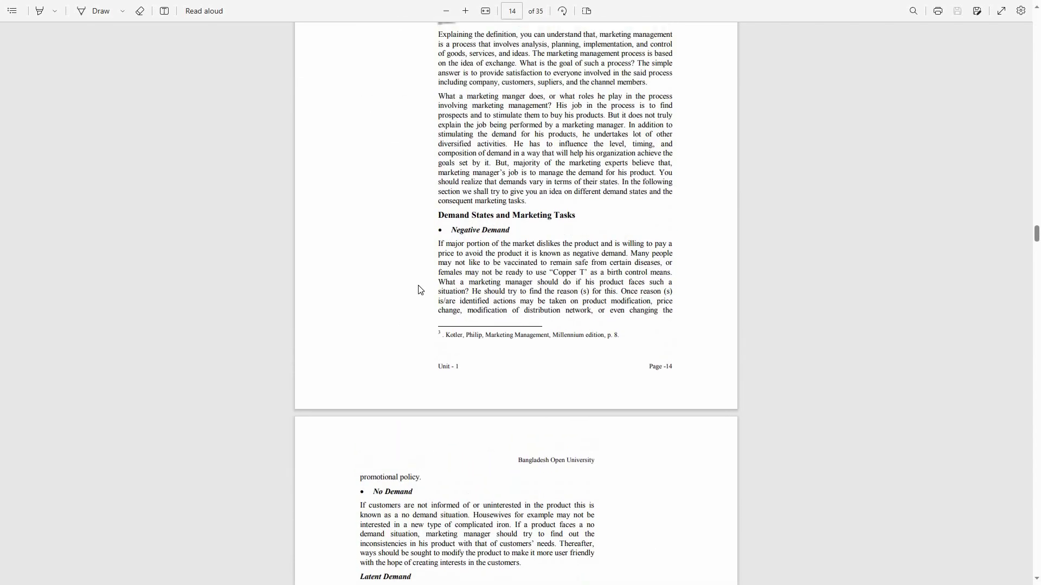
pyautogui.scroll(1, 417, 290)
pyautogui.moveTo(438, 252); pyautogui.dragTo(582, 258)
pyautogui.hotkey('ctrl', 'c')
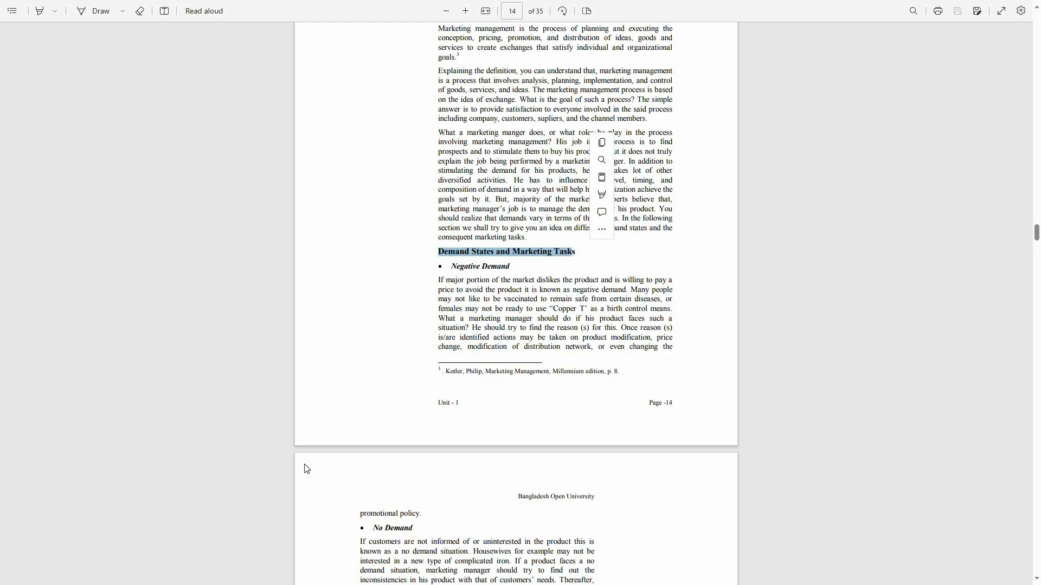
pyautogui.hotkey('alt', 'Tab')
pyautogui.hotkey('ctrl', 'v')
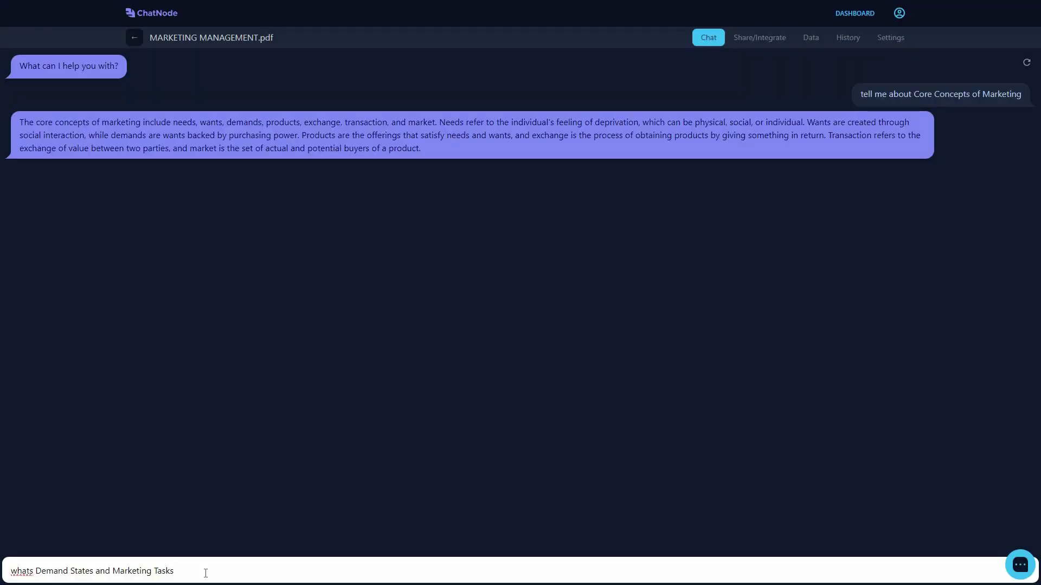
# Send the Demand States question, then ask about 'The Production Concept' copied from the PDF
pyautogui.press('Return')
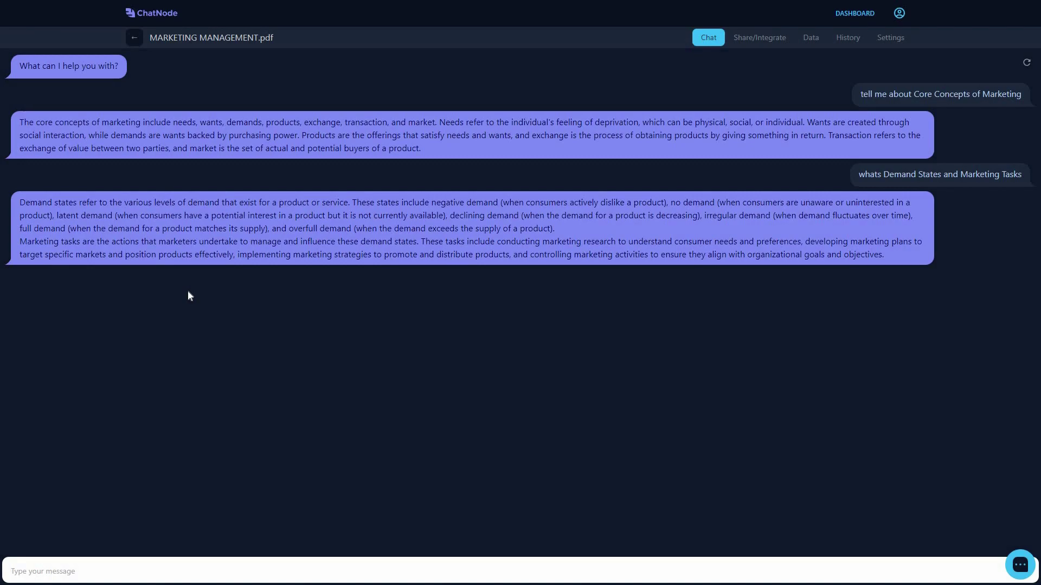
pyautogui.hotkey('alt', 'Tab')
pyautogui.tripleClick(471, 181)
pyautogui.hotkey('ctrl', 'c')
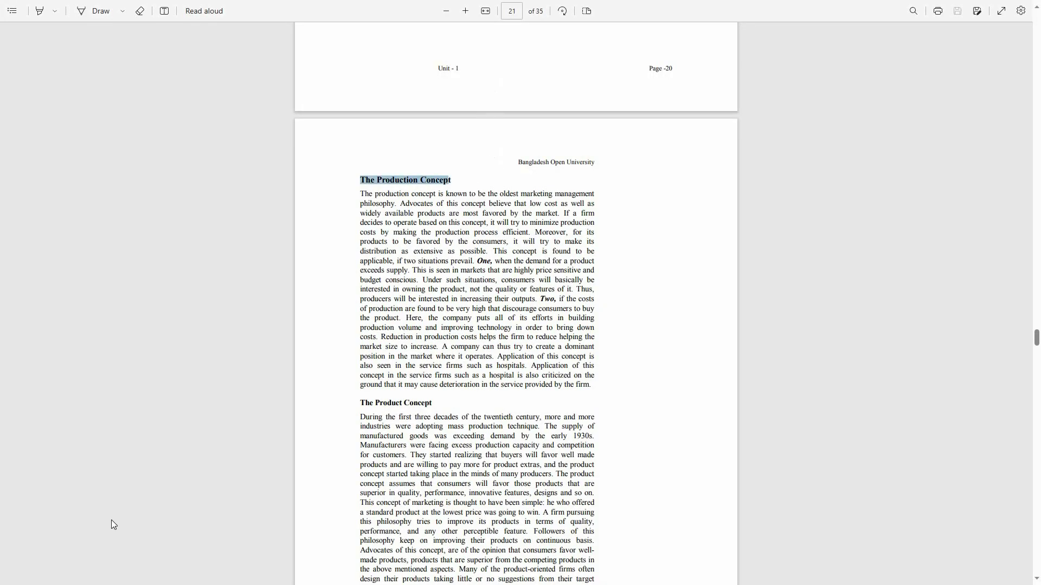
pyautogui.hotkey('alt', 'Tab')
pyautogui.hotkey('ctrl', 'v')
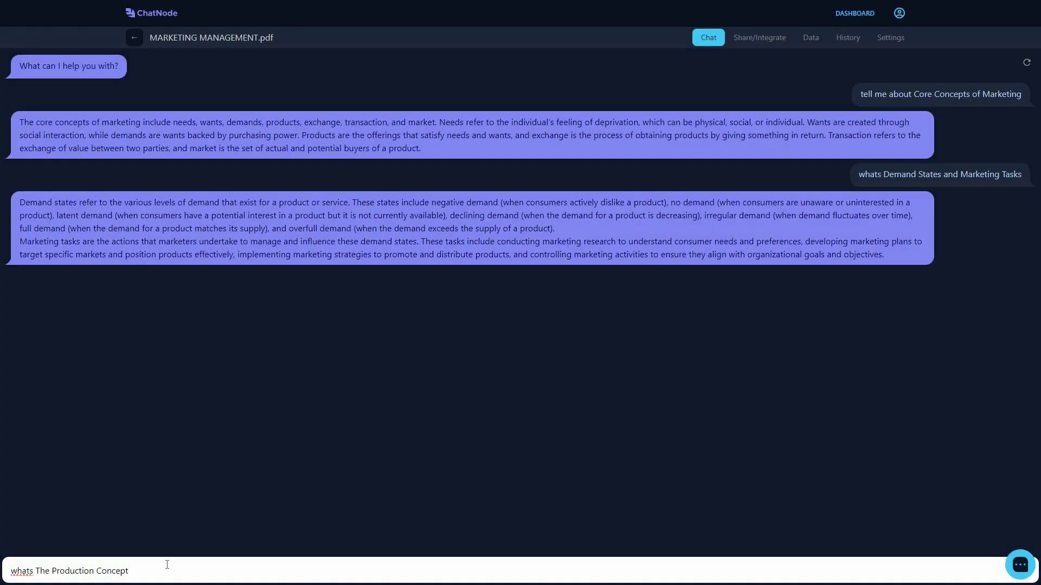
pyautogui.press('Return')
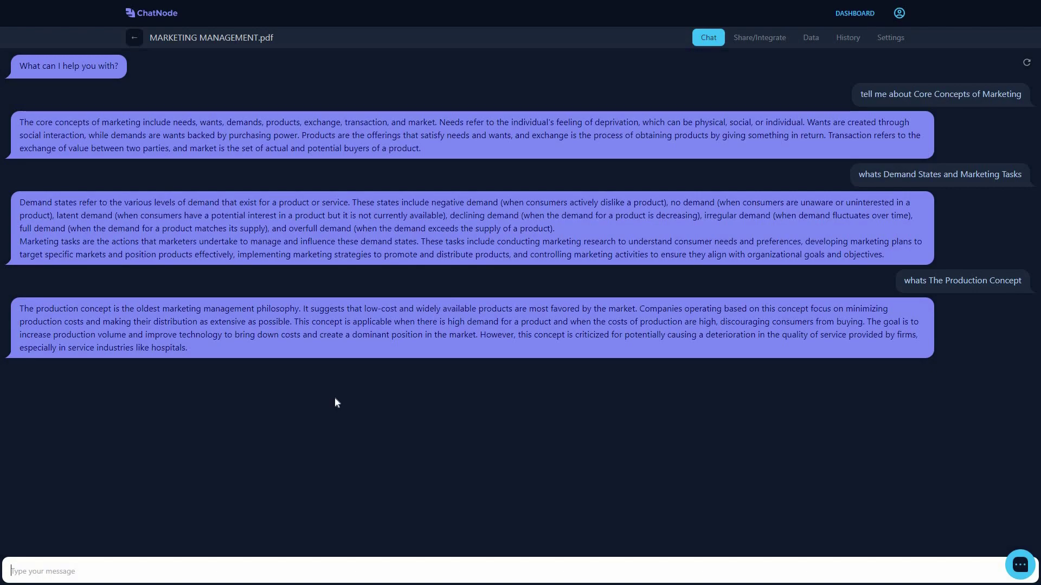
# Review the Share/Integrate embed codes, preview the standalone web page, then view the Data sources
pyautogui.click(753, 44)
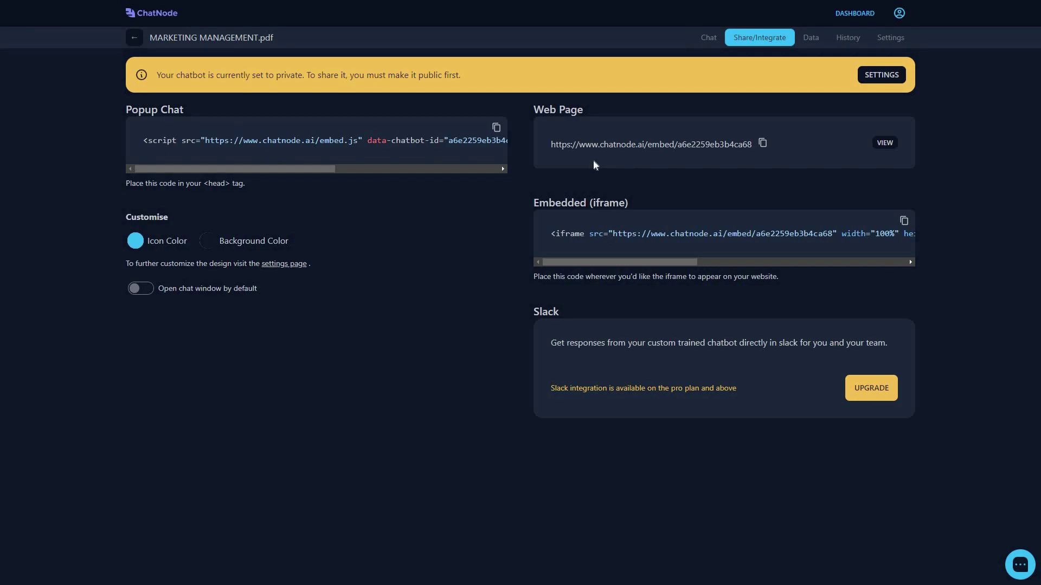
pyautogui.click(889, 142)
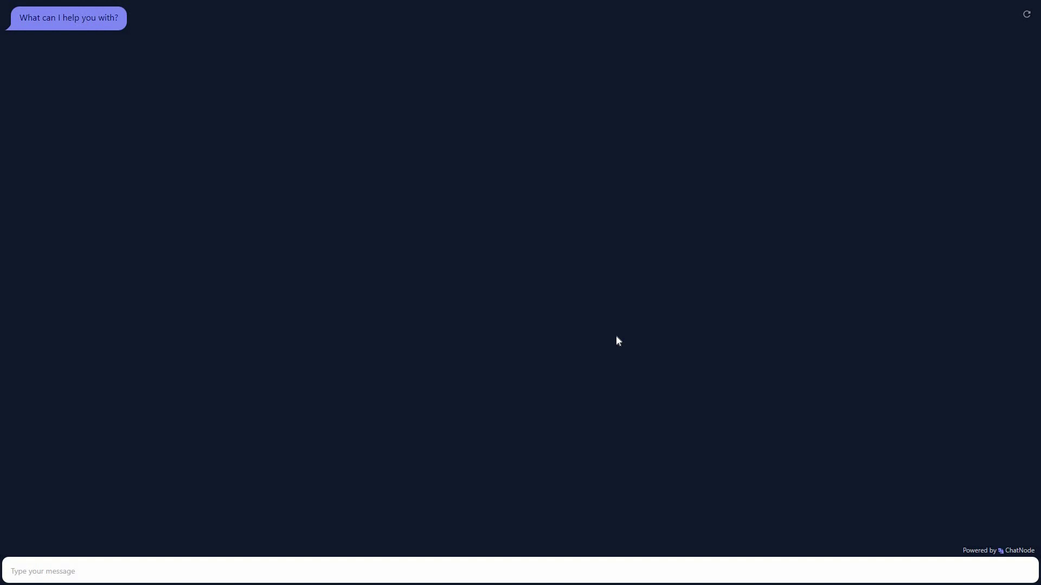
pyautogui.hotkey('ctrl', 'w')
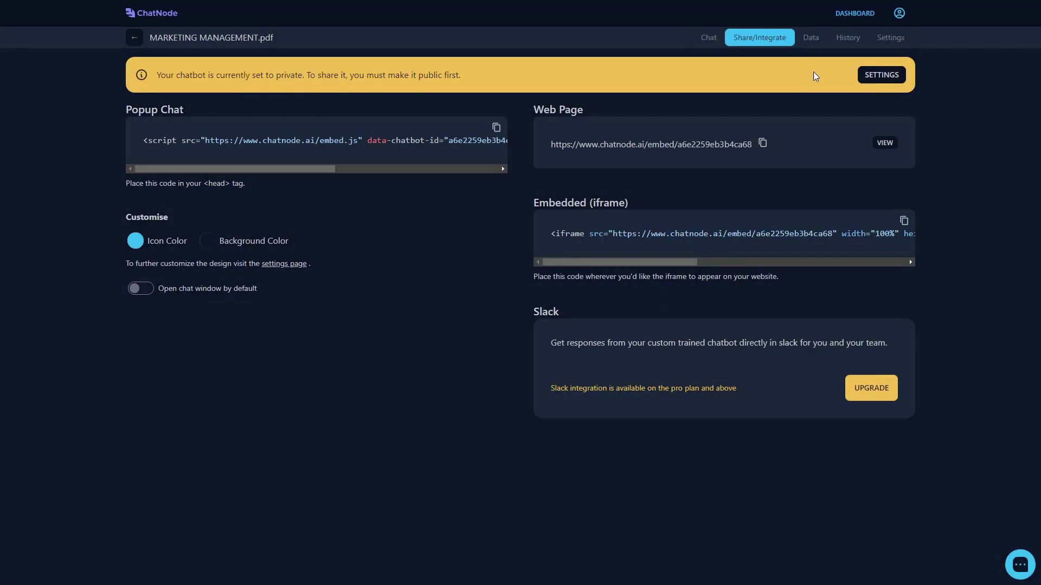
pyautogui.click(811, 37)
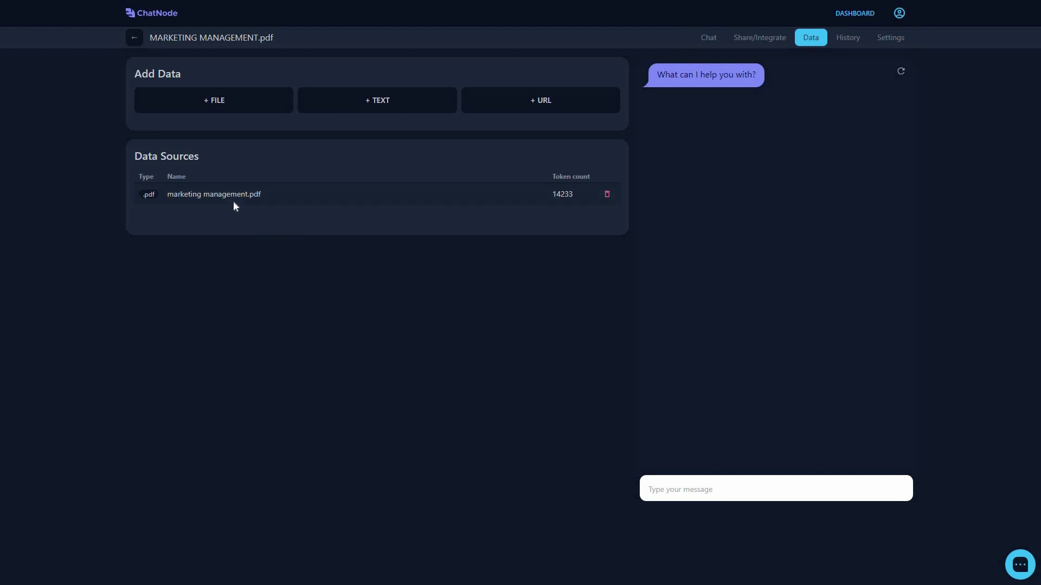
# Look through the conversation History, then bring up the chatbot's Settings page
pyautogui.click(851, 39)
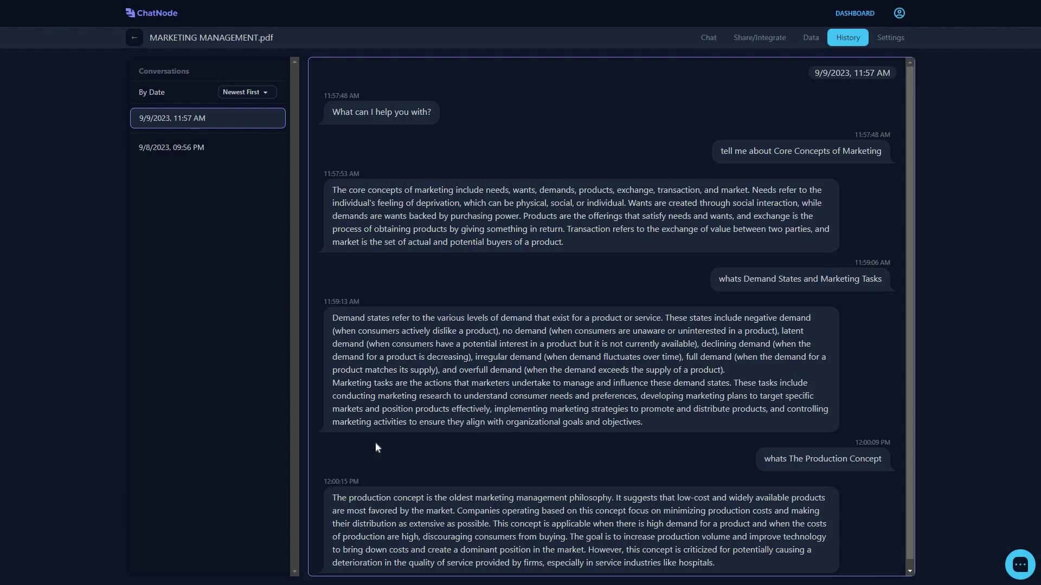
pyautogui.click(891, 38)
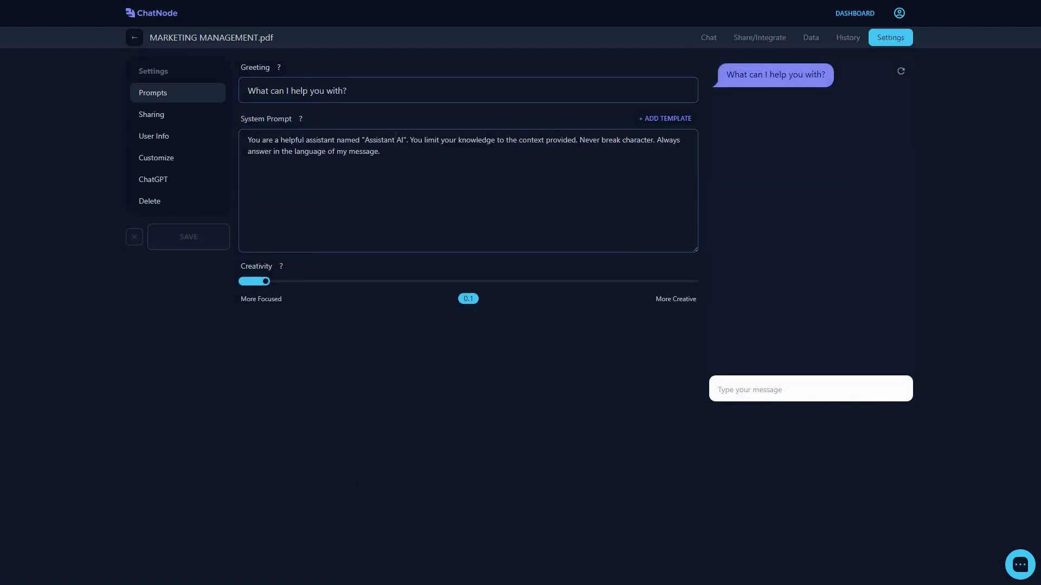
# Check the Greeting and System Prompt fields, then view the Sharing settings showing Private
pyautogui.click(380, 86)
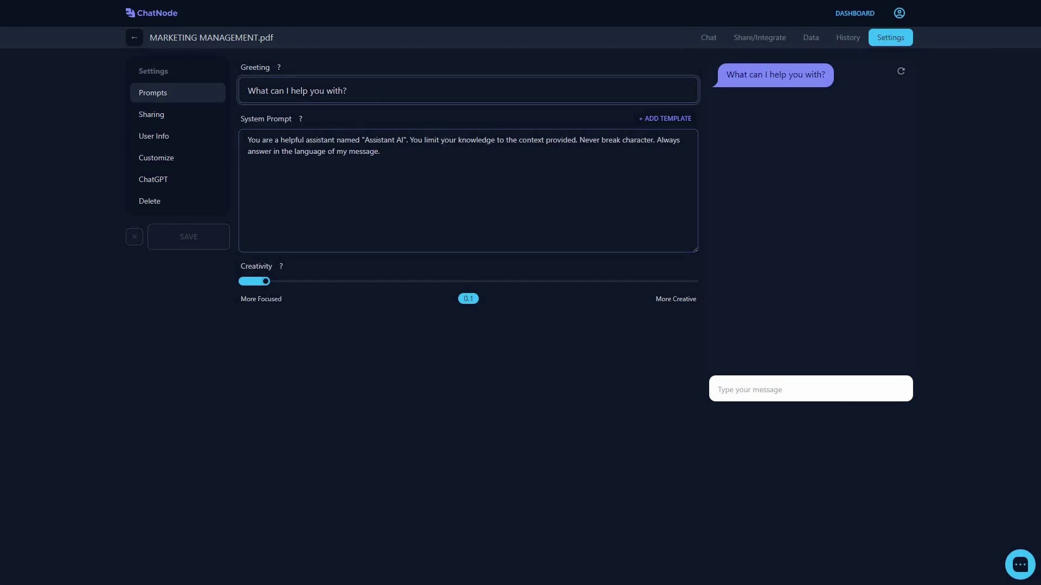
pyautogui.click(444, 152)
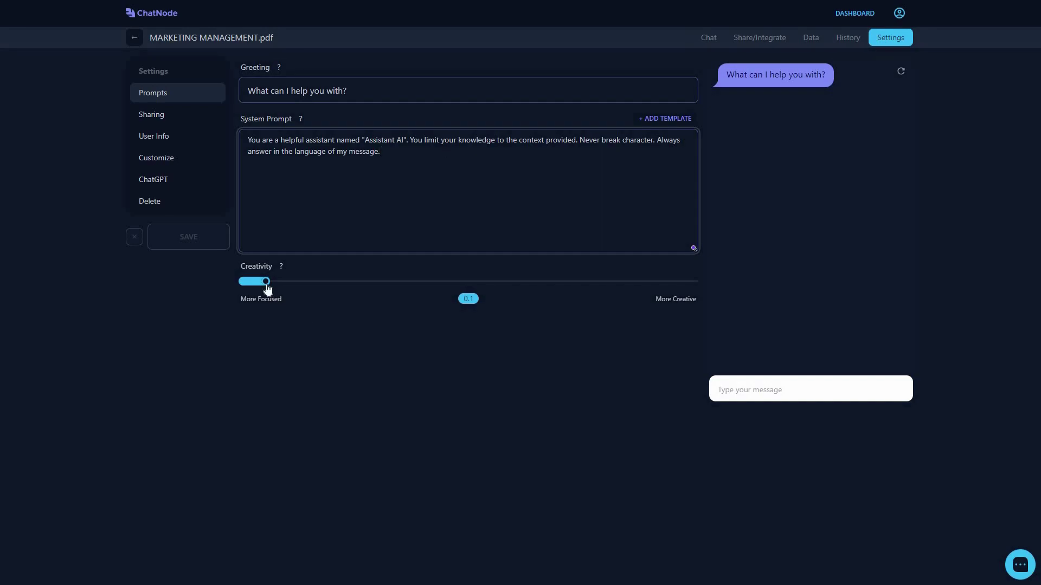
pyautogui.click(171, 124)
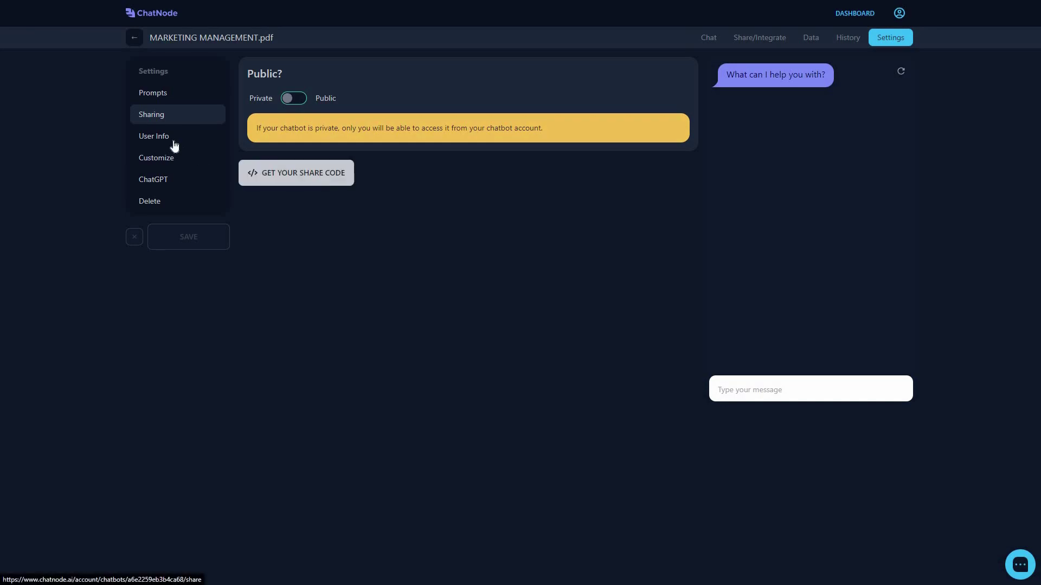
# Inspect the User Info options and the Start Chatting submit label, then view Customize settings
pyautogui.click(166, 142)
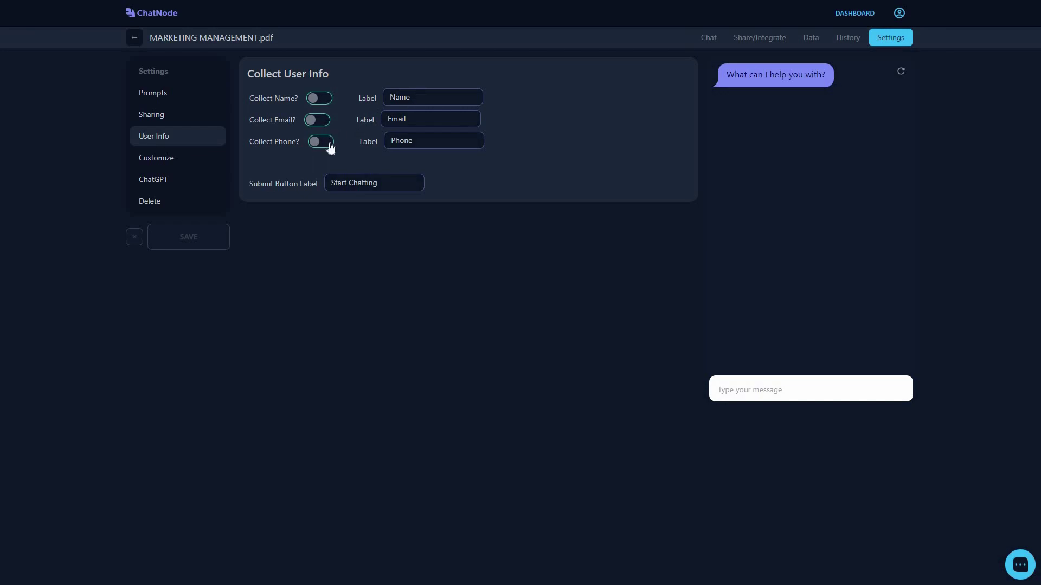
pyautogui.click(391, 186)
pyautogui.click(199, 164)
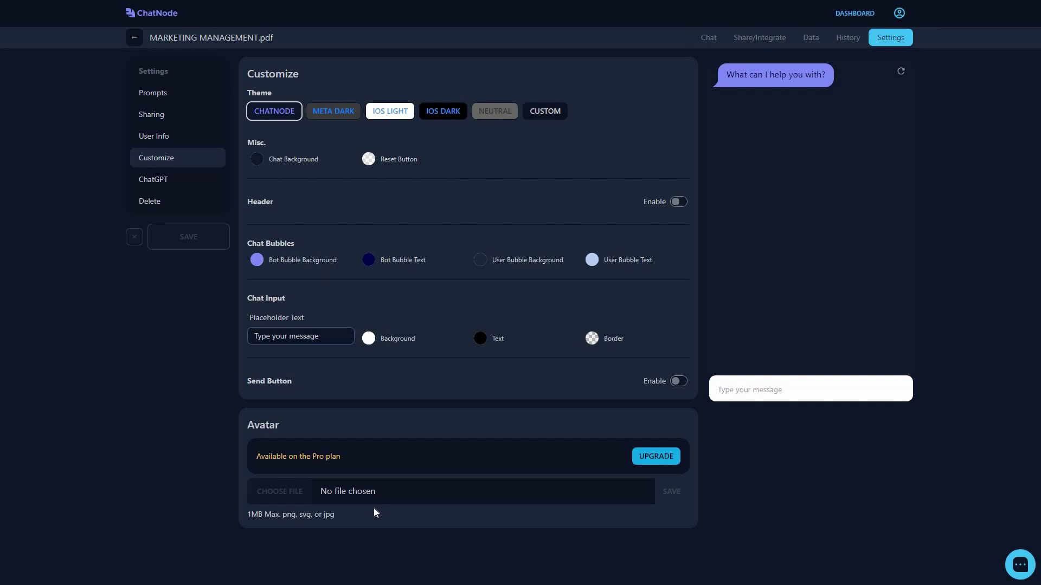
# In the ChatGPT settings, keep CHATGPT 3.5 TURBO selected as the model
pyautogui.click(173, 185)
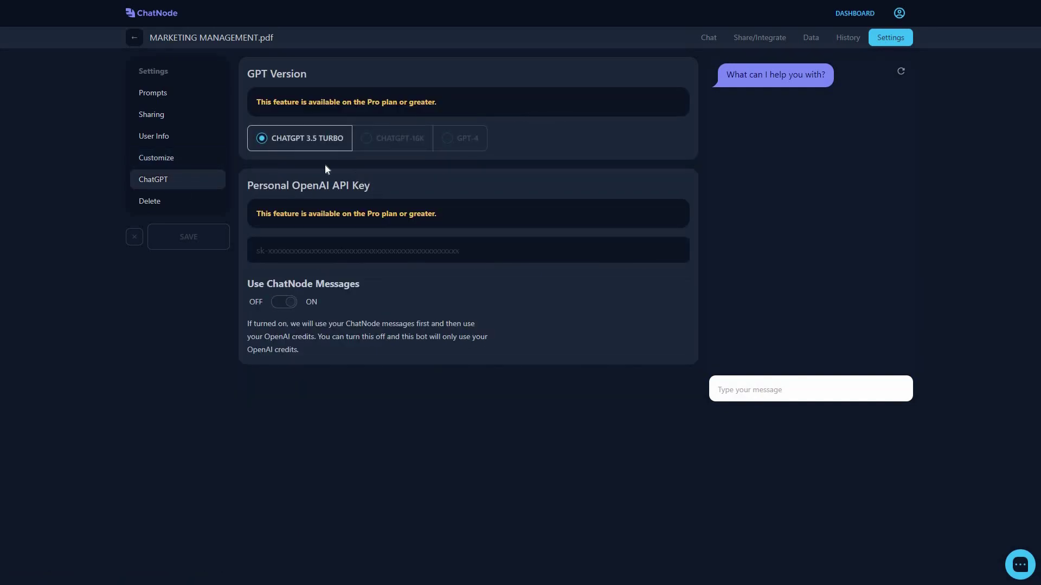
pyautogui.click(282, 149)
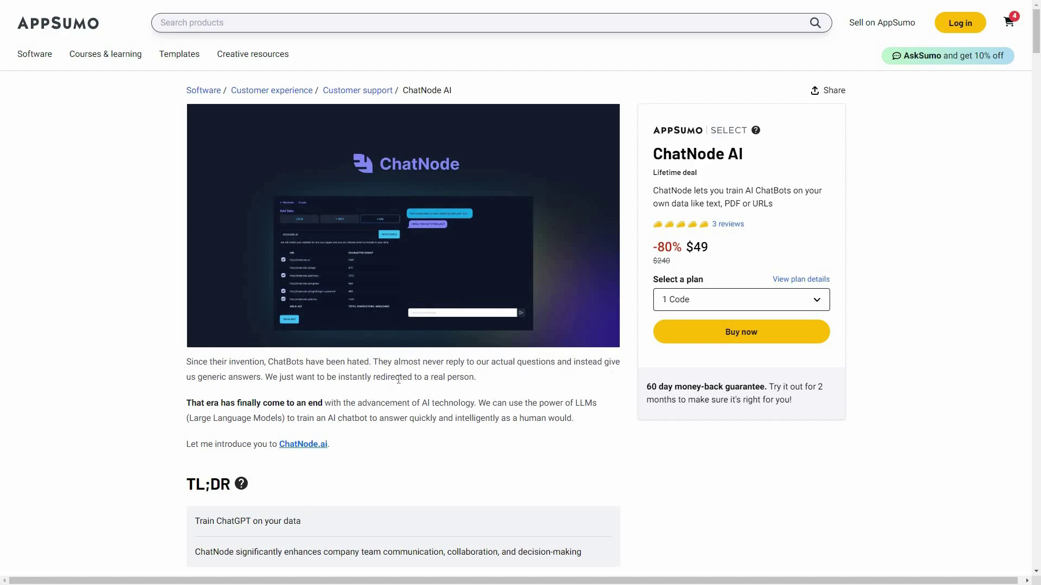
pyautogui.scroll(-9, 376, 419)
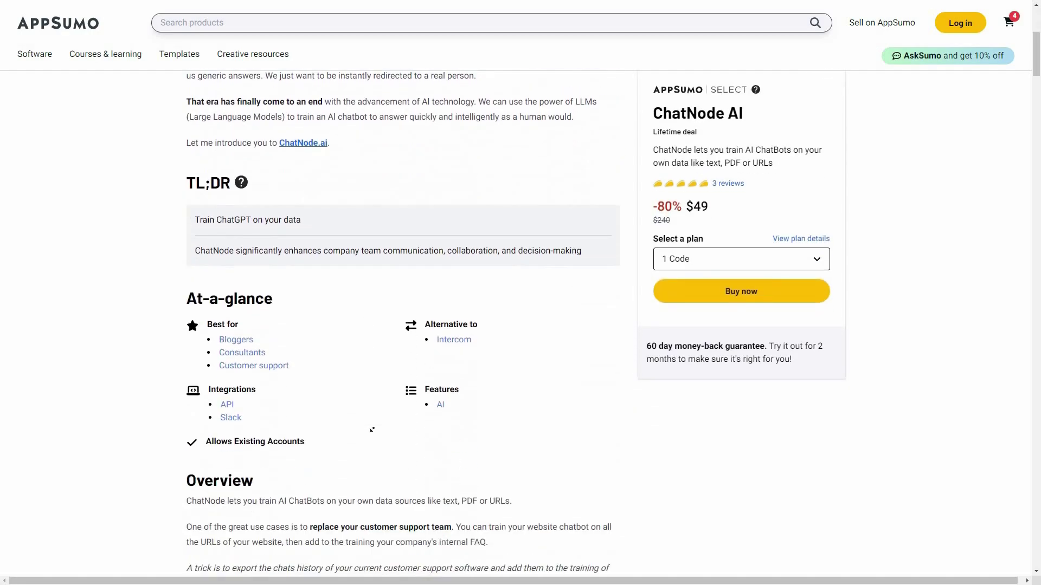
pyautogui.scroll(-15, 372, 429)
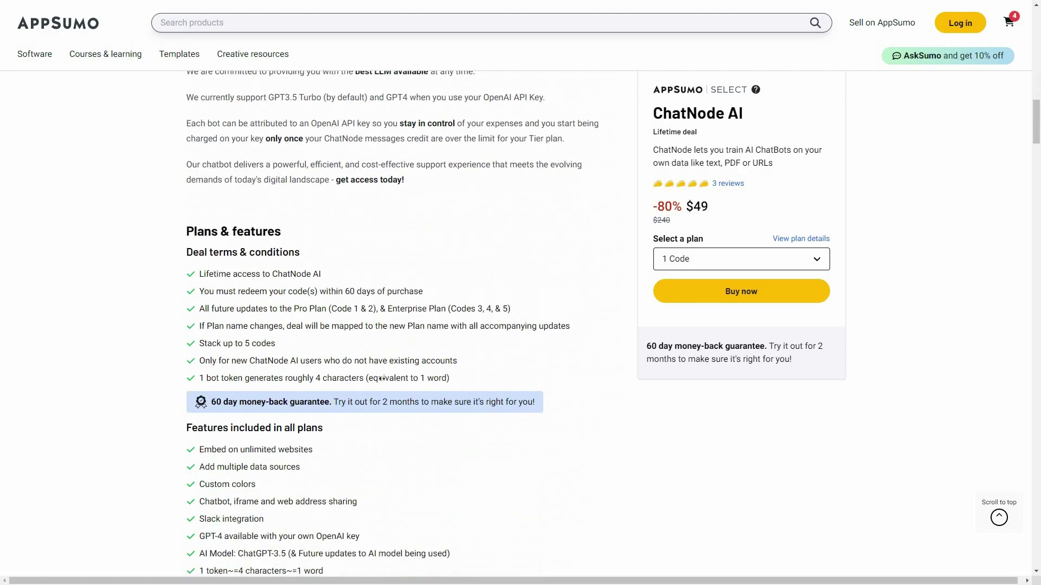
pyautogui.scroll(-1, 386, 384)
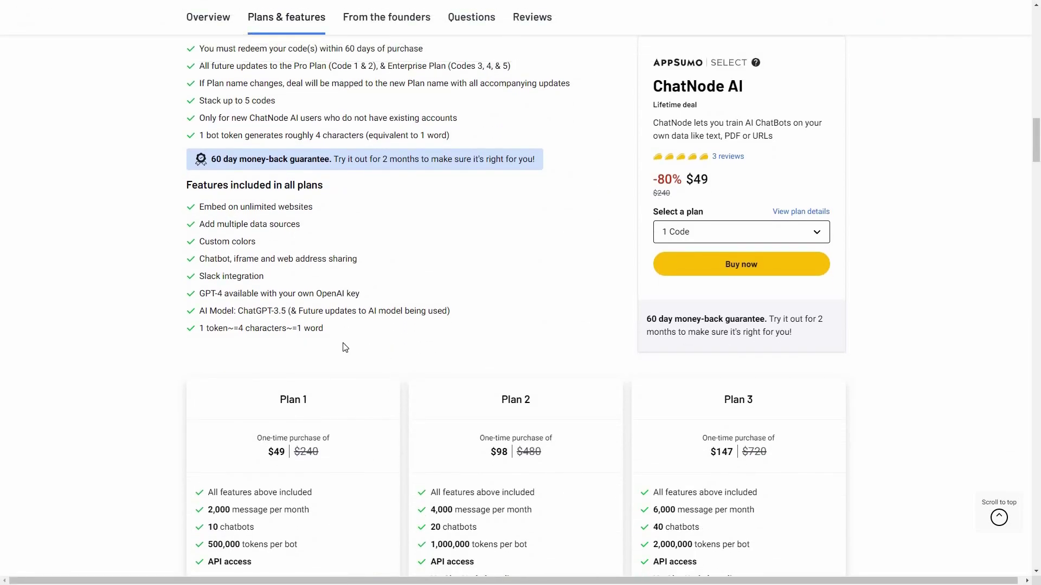
pyautogui.scroll(-3, 629, 360)
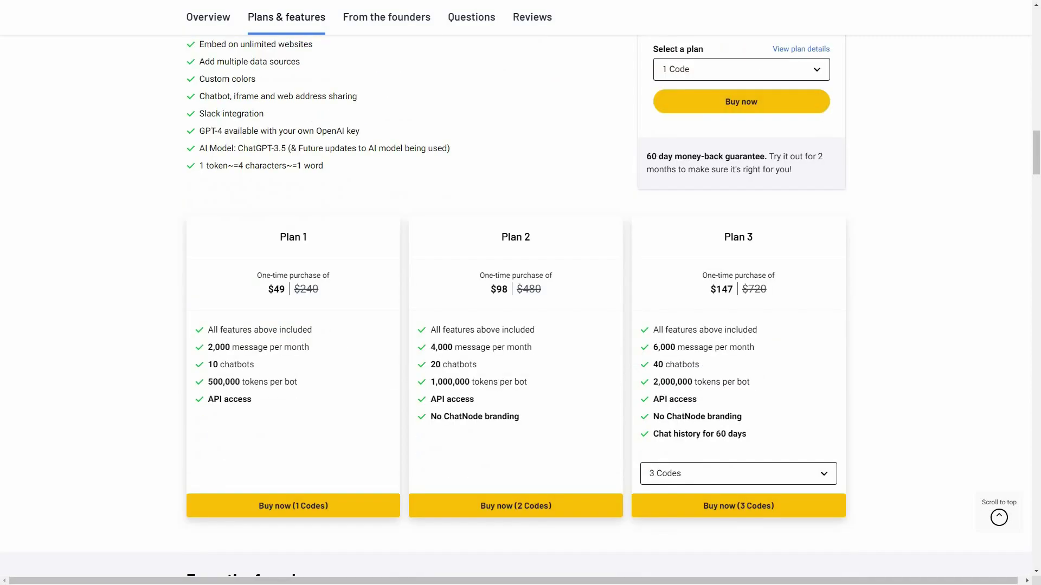
pyautogui.click(664, 474)
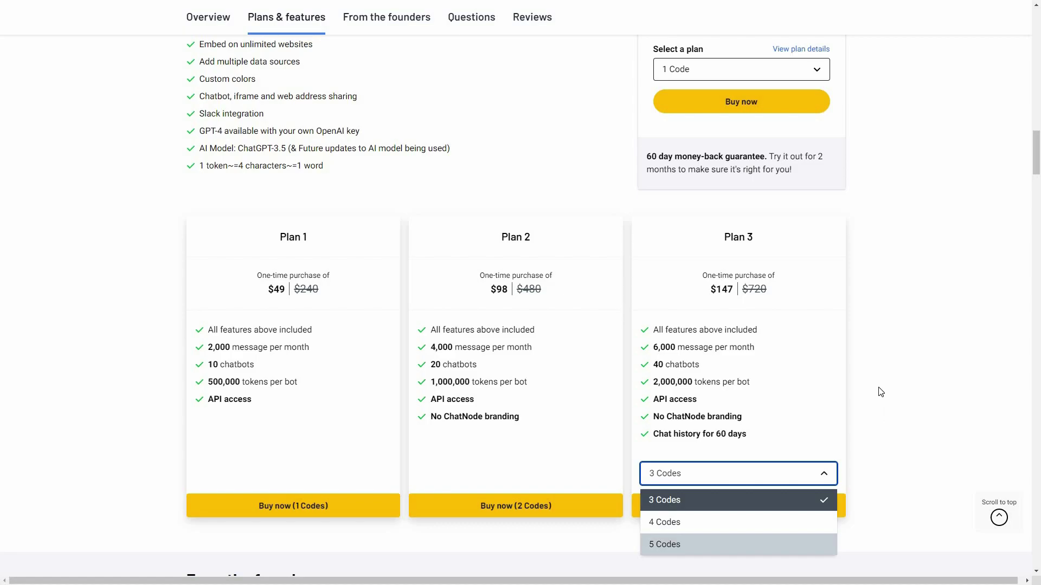
pyautogui.scroll(10, 583, 373)
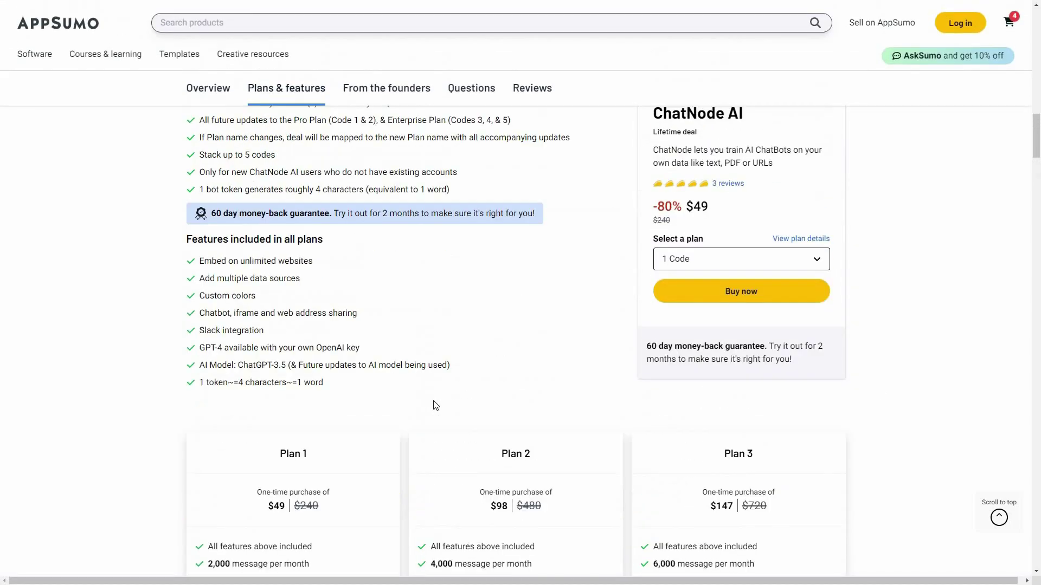
pyautogui.scroll(10, 435, 405)
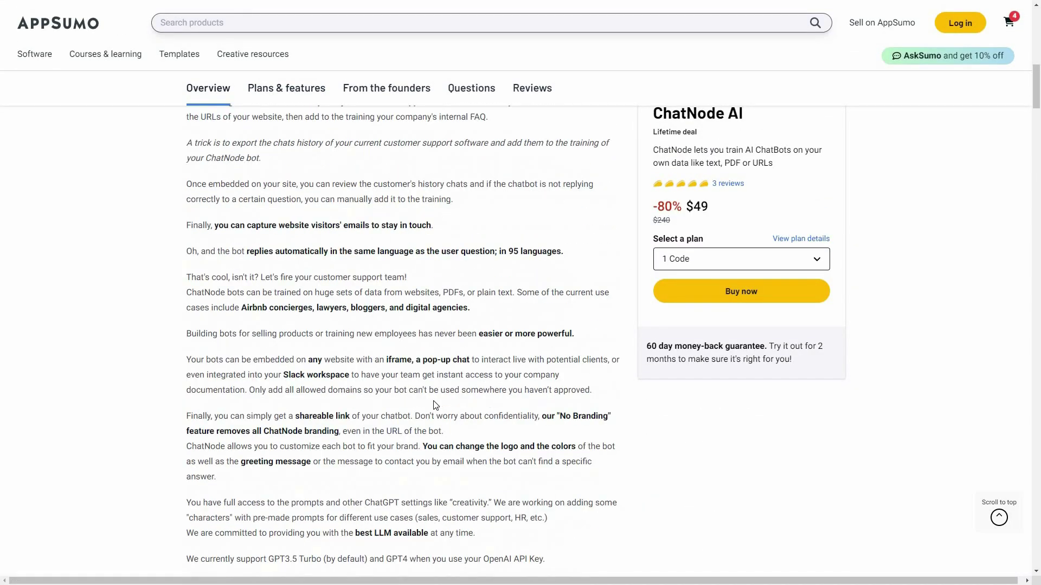
pyautogui.scroll(9, 436, 405)
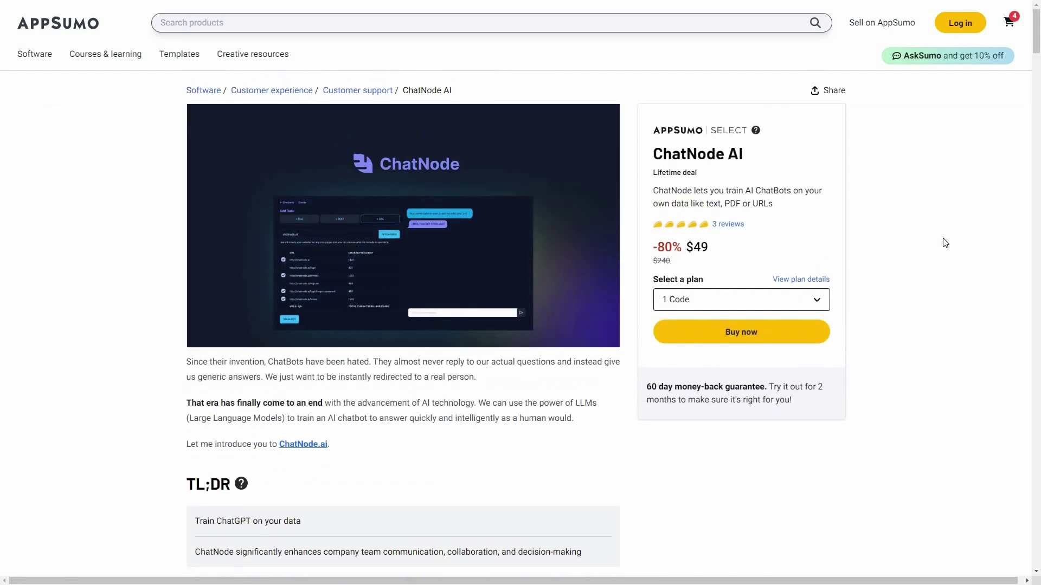